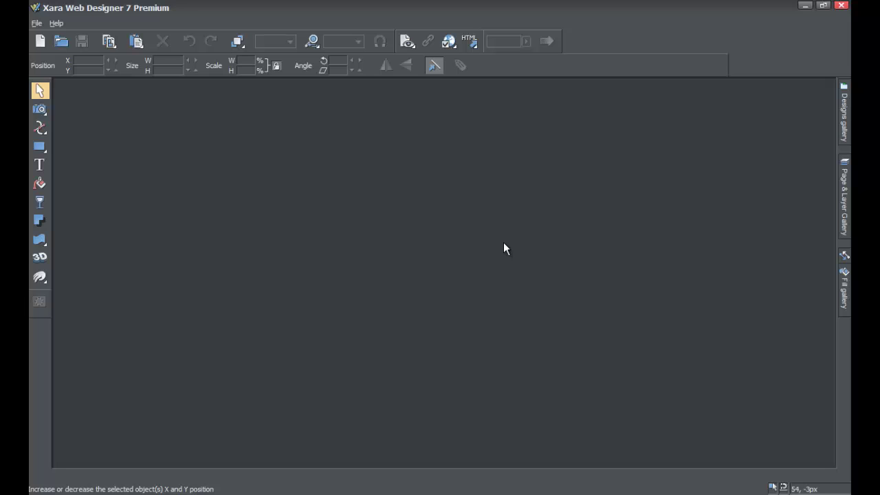
- Create a new blank document, Untitled2, with an empty white page
click(42, 44)
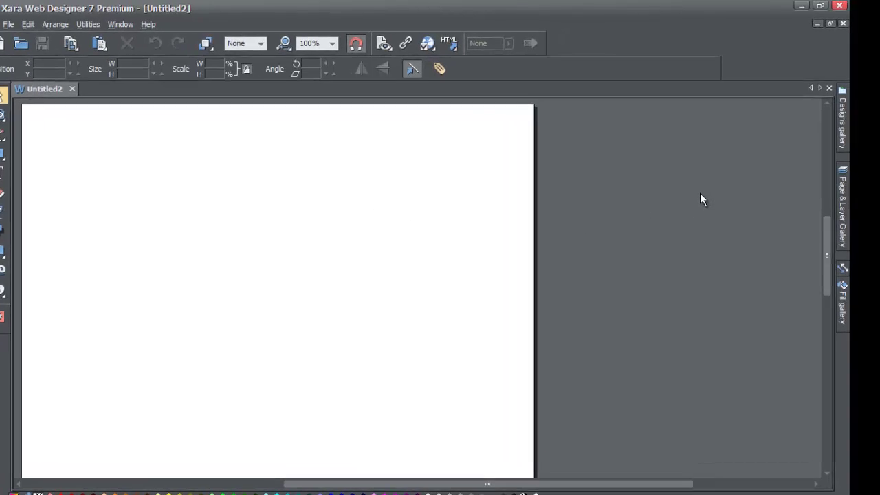
- Pin the Designs gallery open and expand Website Themes > Alpha Theme
click(841, 148)
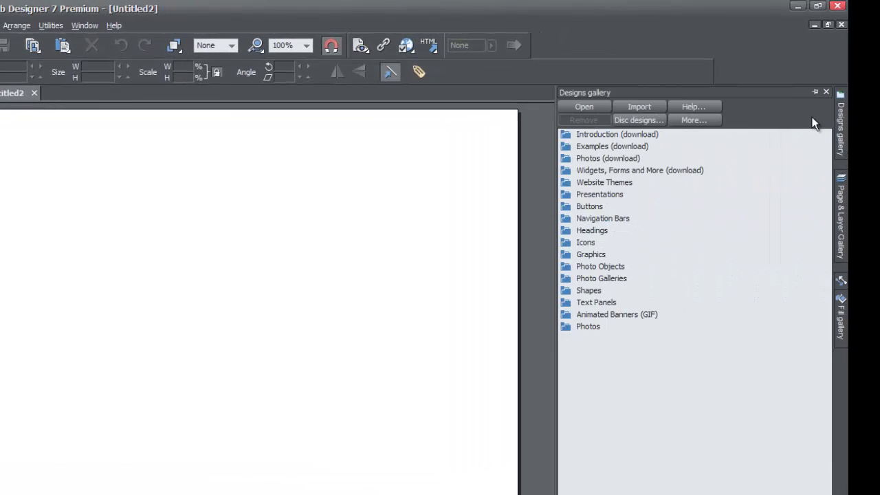
click(815, 92)
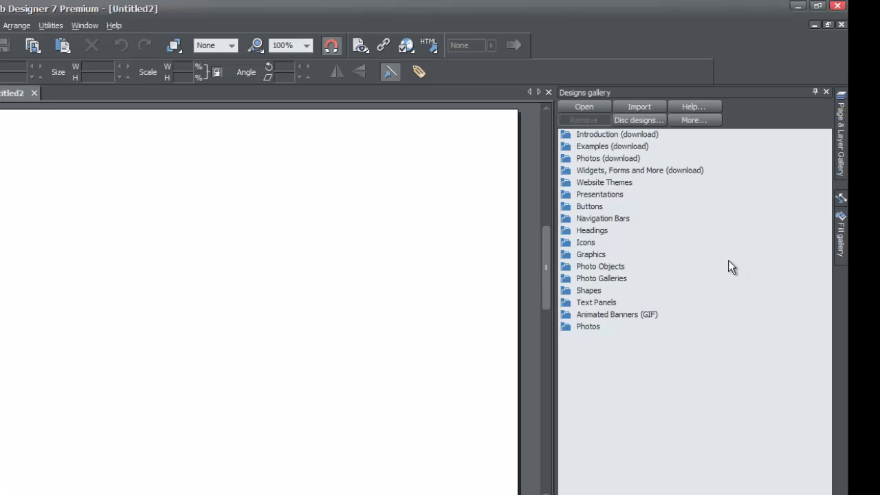
mouse_move(566, 182)
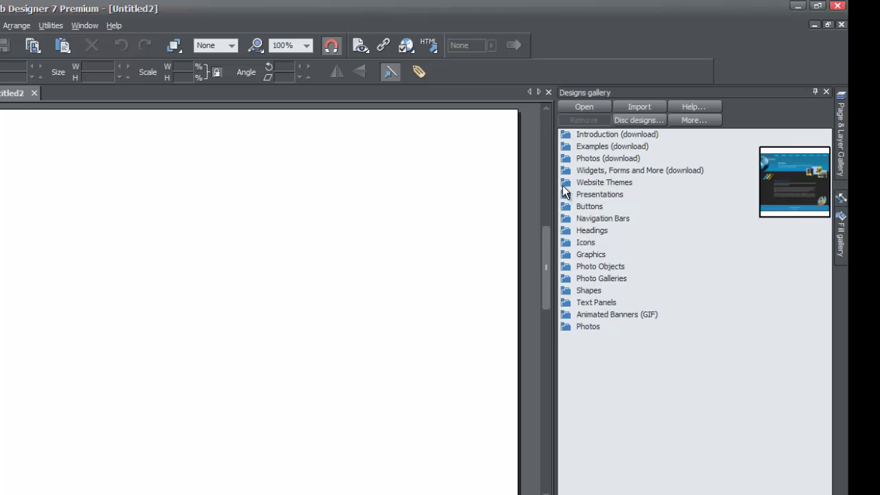
click(564, 183)
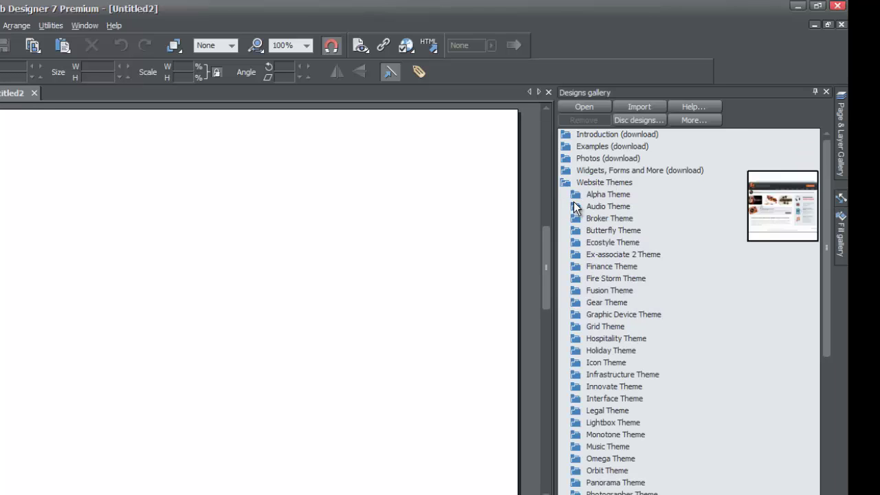
mouse_move(578, 196)
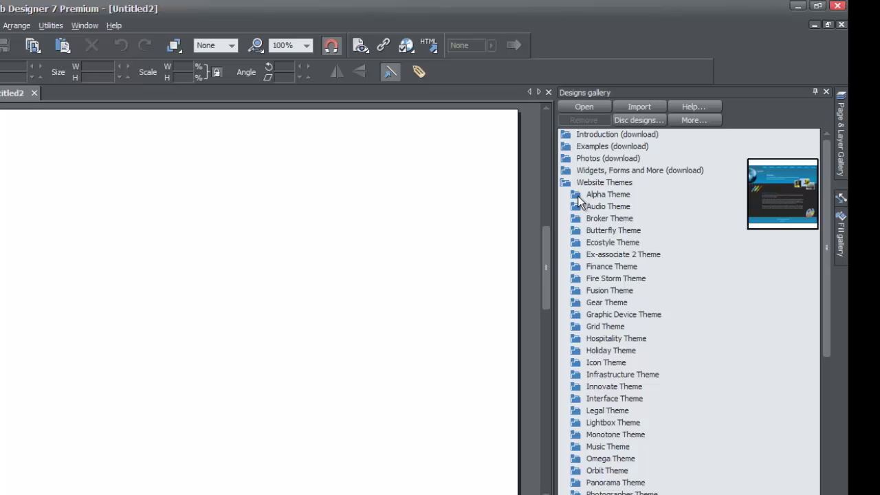
click(578, 196)
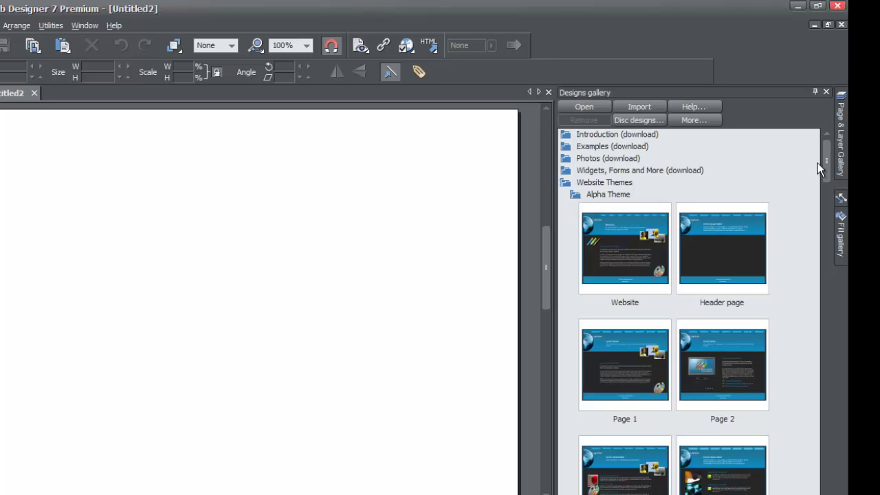
- Scroll the Alpha Theme thumbnails down to the photo popup designs
drag(827, 164, 831, 273)
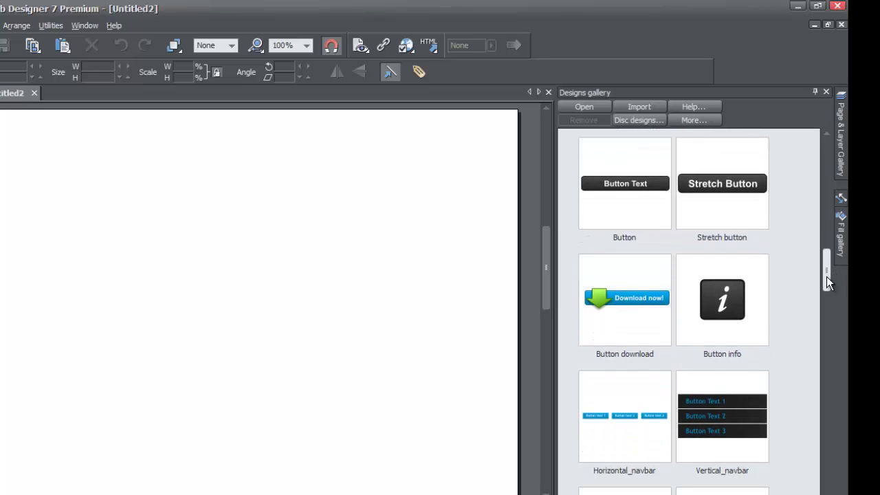
drag(827, 276, 823, 165)
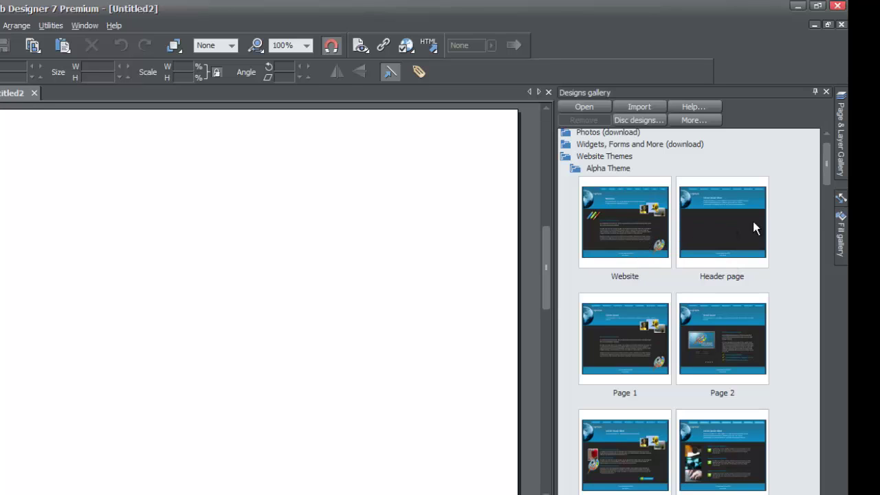
drag(826, 164, 825, 274)
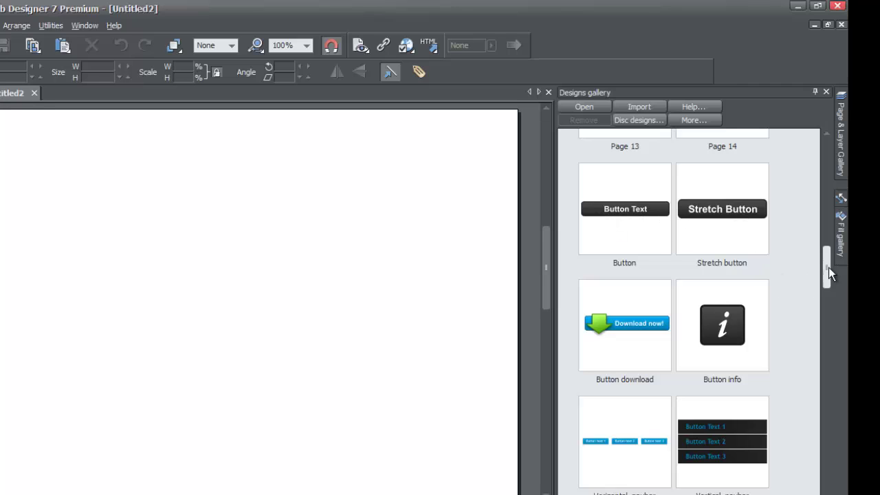
drag(825, 267, 825, 389)
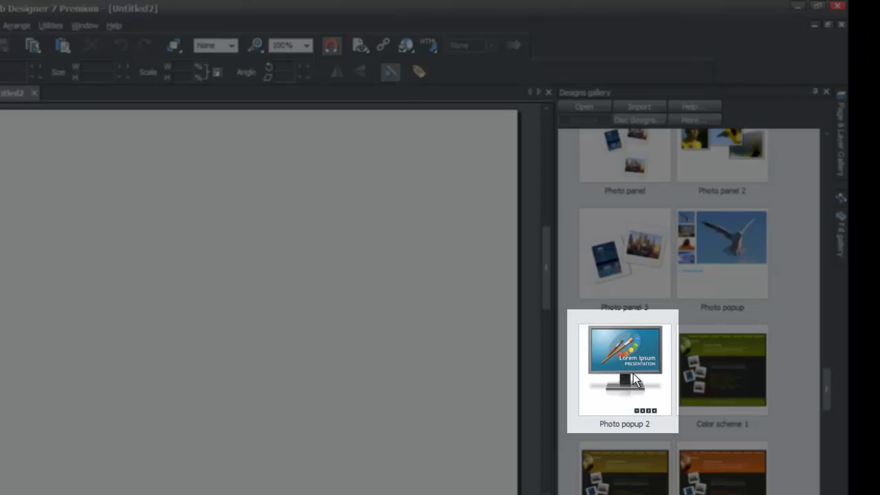
- Drop the Photo popup 2 monitor slideshow, with 1–4 numbering, onto the page
drag(634, 374, 214, 313)
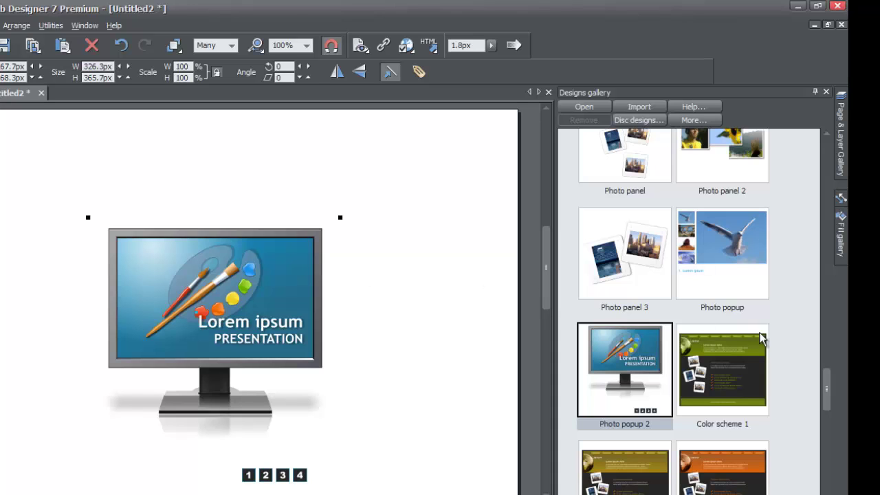
drag(825, 394, 826, 277)
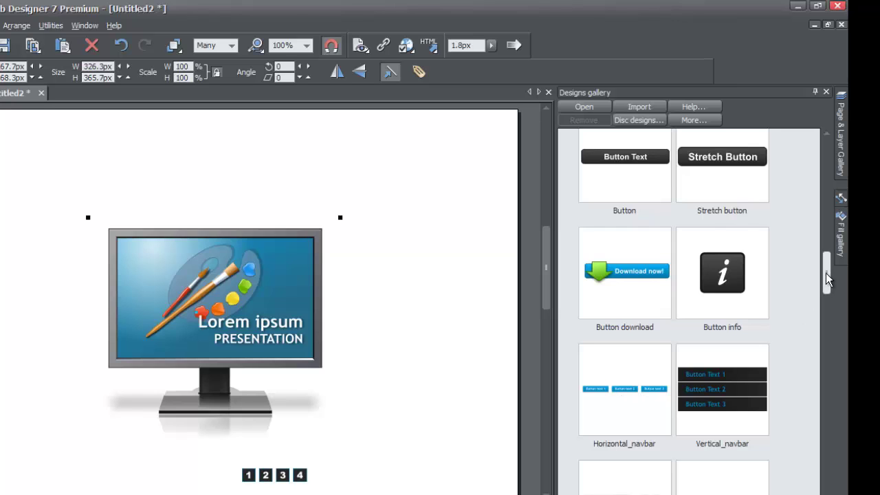
scroll(826, 273, down, 1)
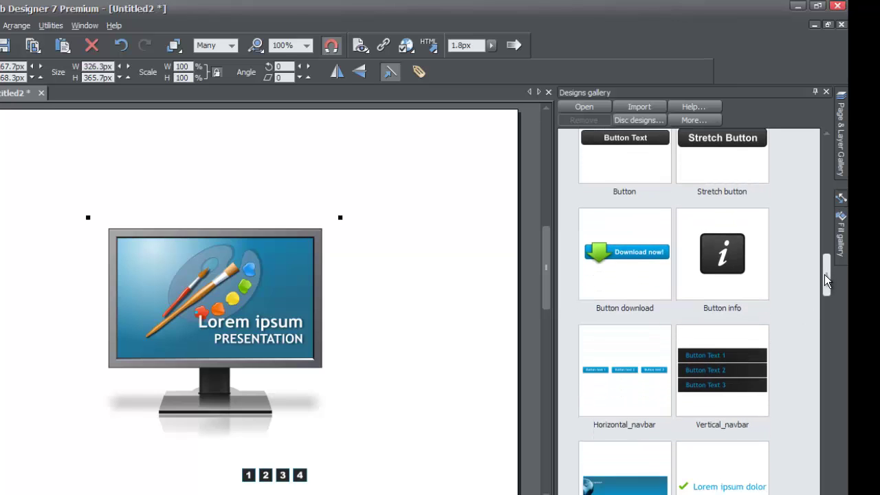
drag(825, 274, 824, 273)
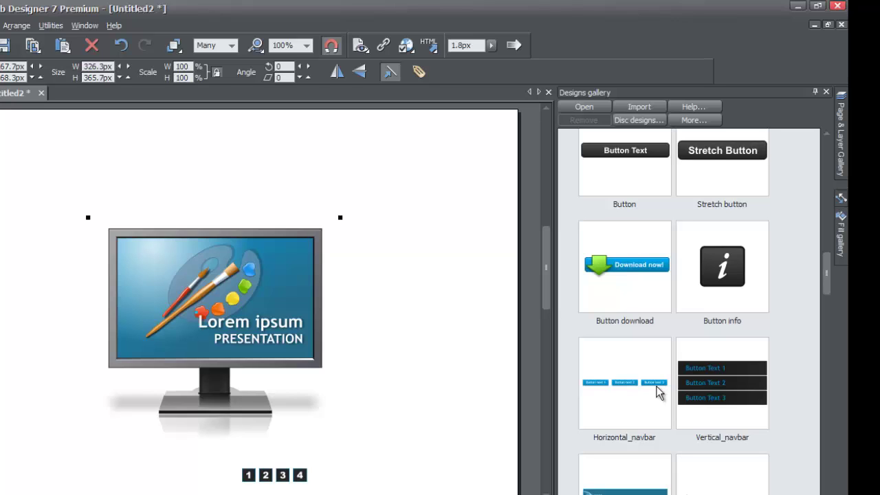
- Place Horizontal_navbar above the monitor and open its Navigation Bar Properties
drag(654, 392, 151, 158)
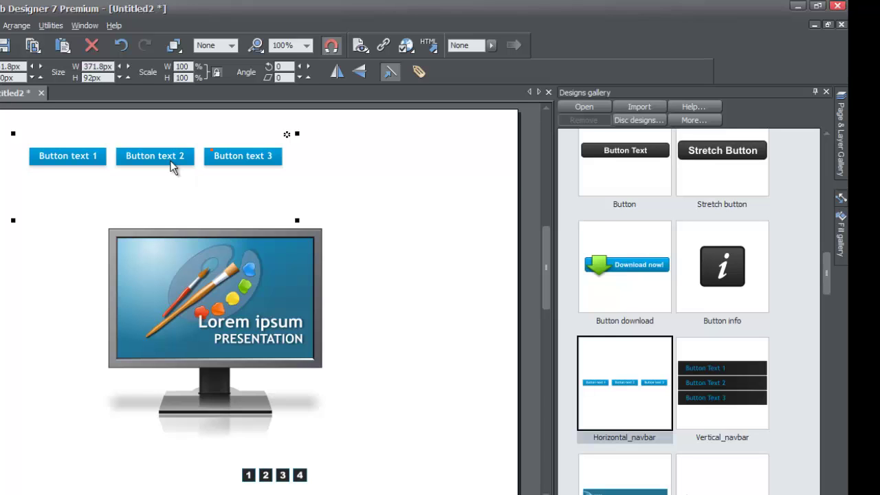
double_click(172, 167)
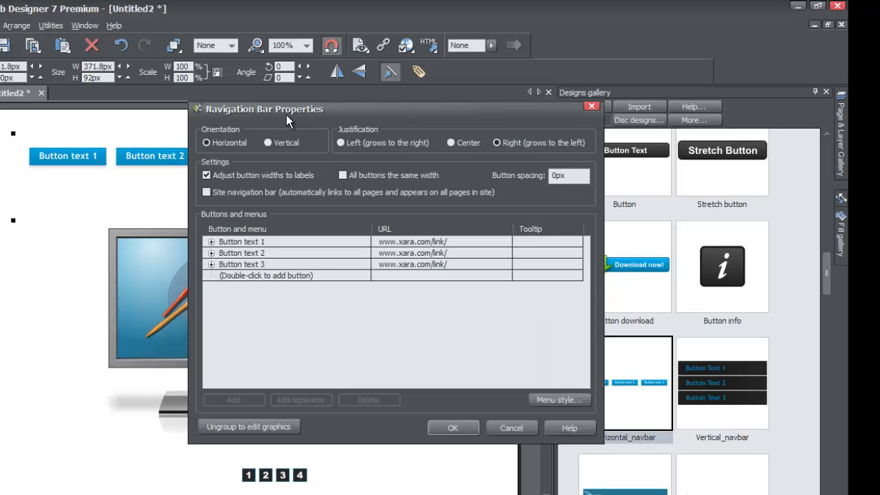
- Add two 'New button' entries linked to # so the navbar has five buttons
drag(277, 112, 397, 129)
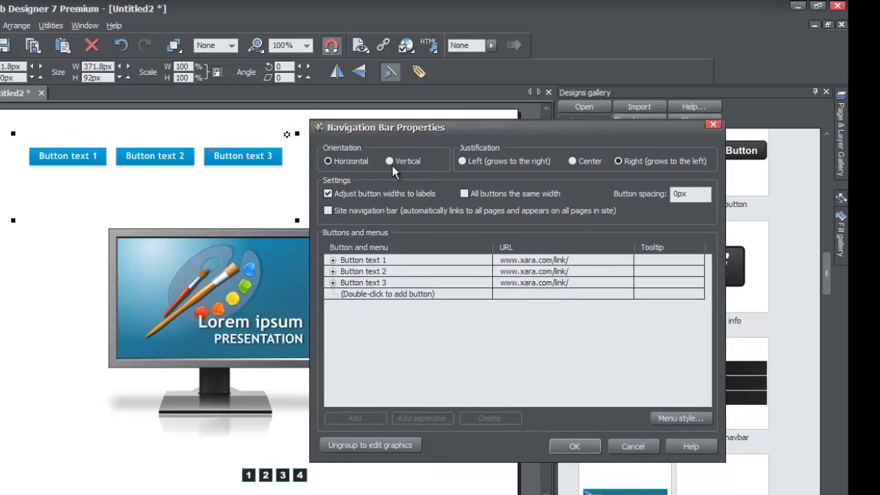
double_click(366, 297)
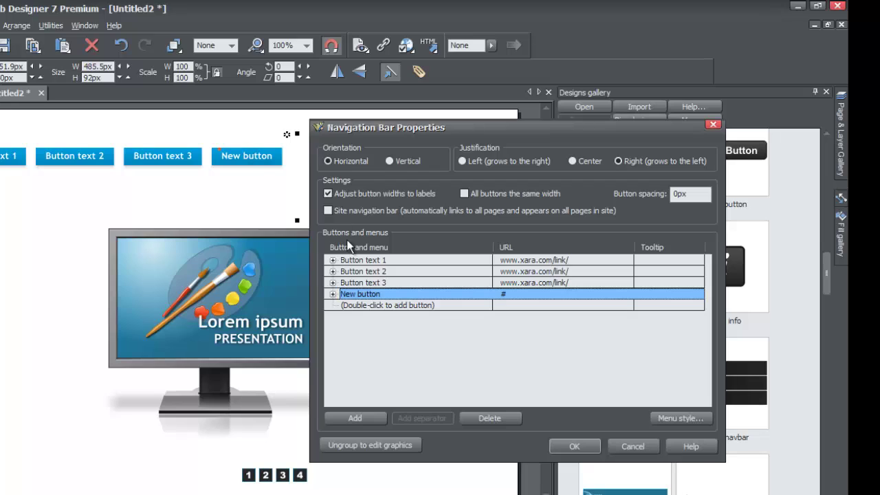
double_click(351, 304)
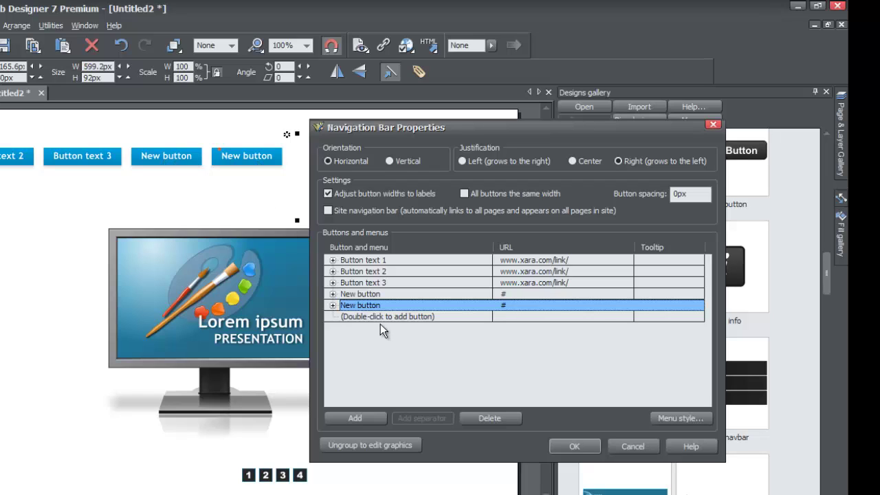
click(571, 447)
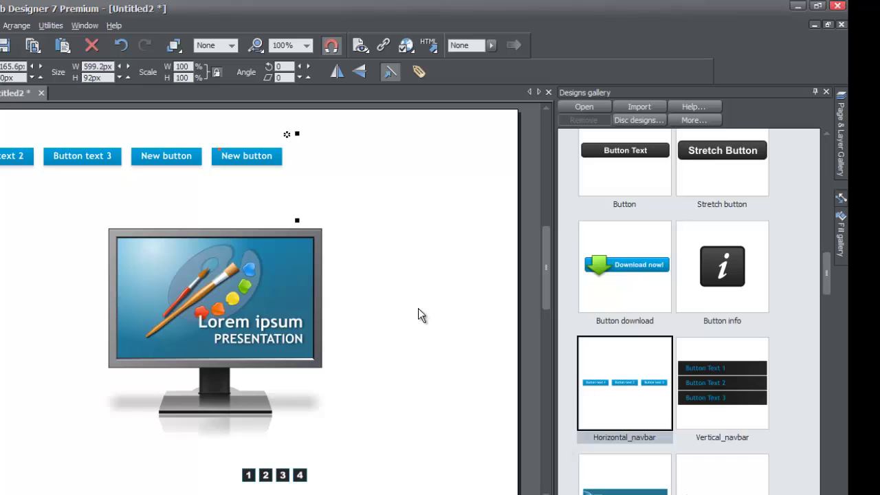
- Fit the five-button navbar into the page top and shift the monitor slideshow up-left
drag(140, 163, 299, 167)
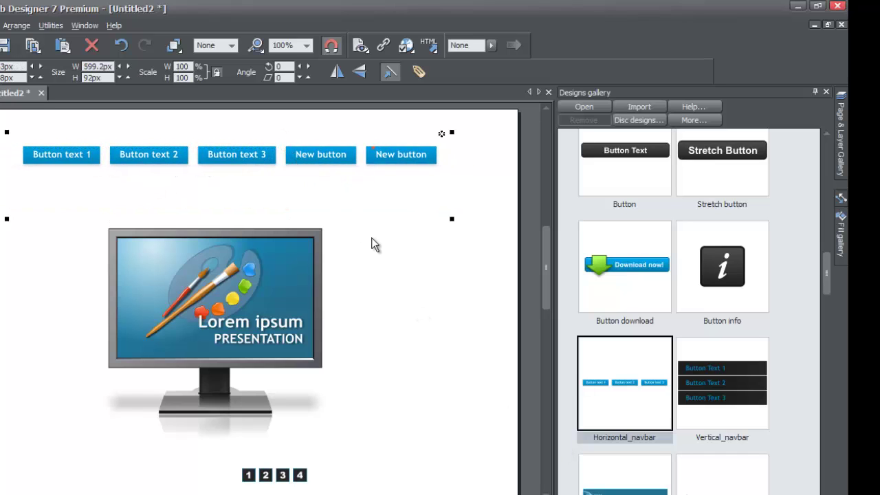
click(359, 252)
drag(268, 272, 189, 253)
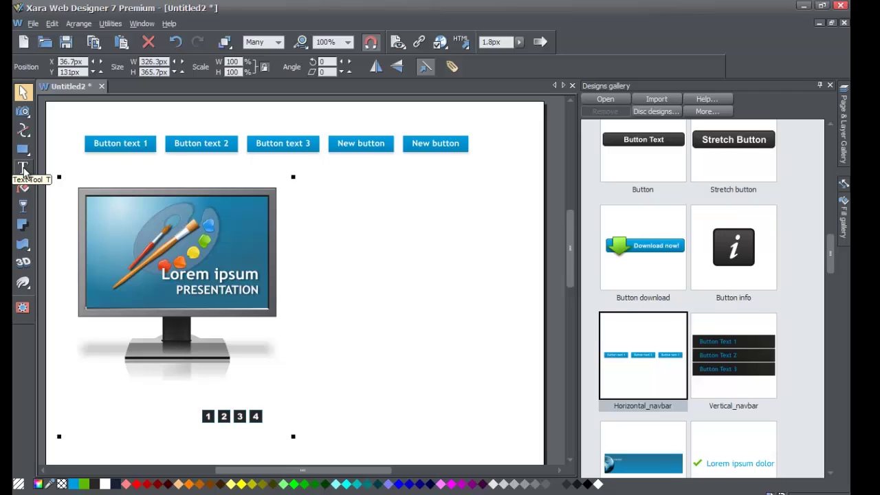
click(0, 182)
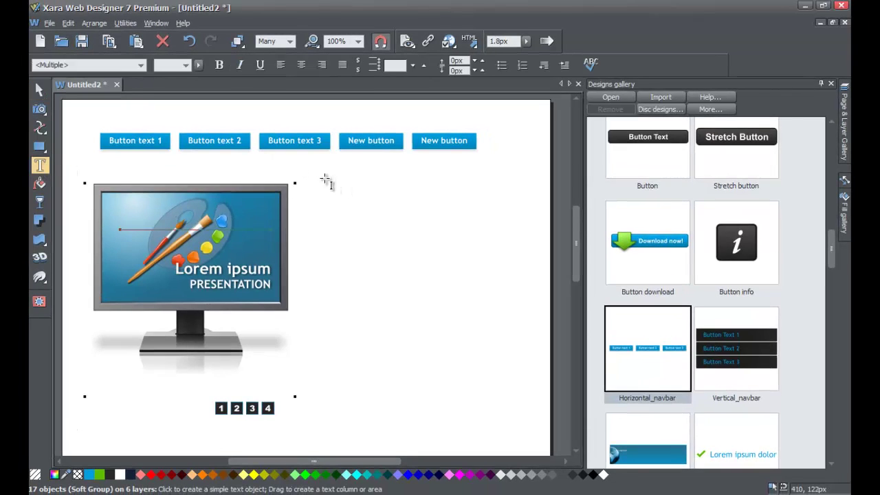
- Draw a text column right of the monitor and fill it with lorem ipsum placeholder text
drag(308, 172, 473, 337)
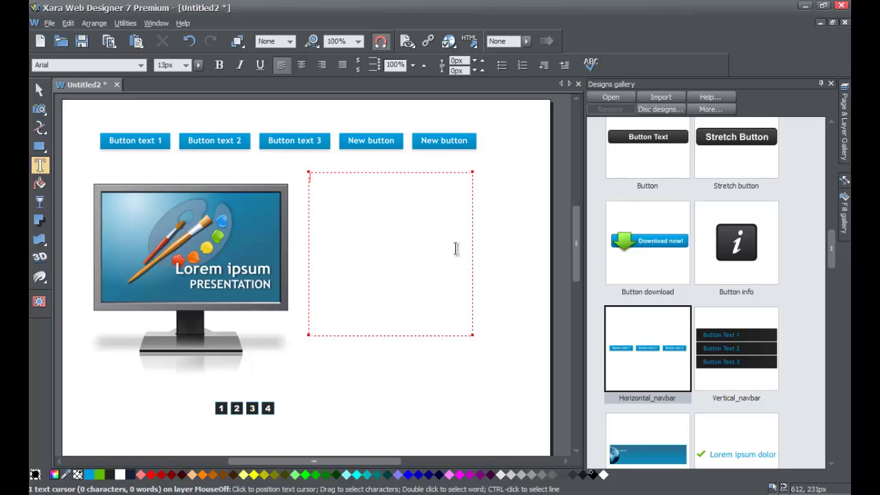
key(ctrl+shift+l)
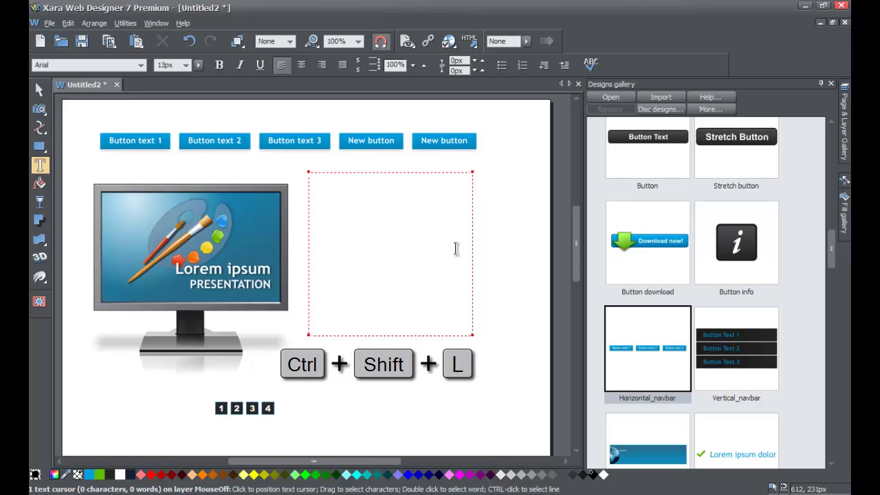
key(ctrl+shift+l)
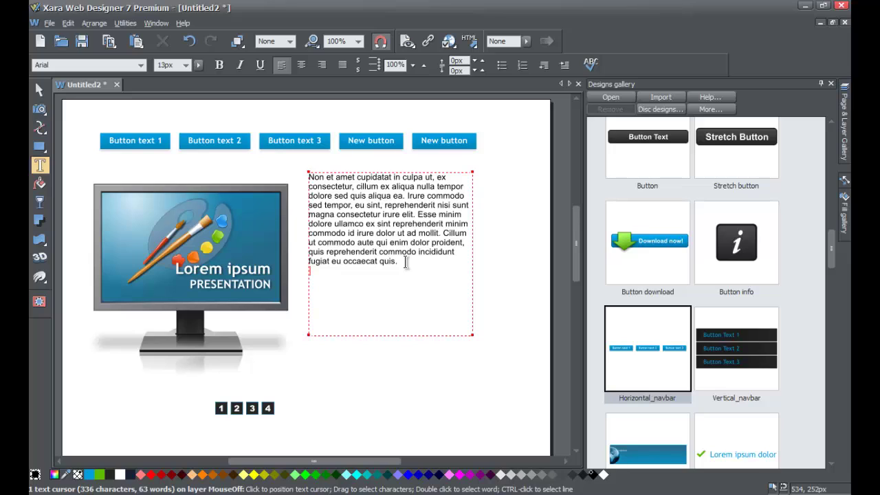
- Paste a second paragraph, widen the frame, and delete the overflow from 'excepteur' onward
key(ctrl+v)
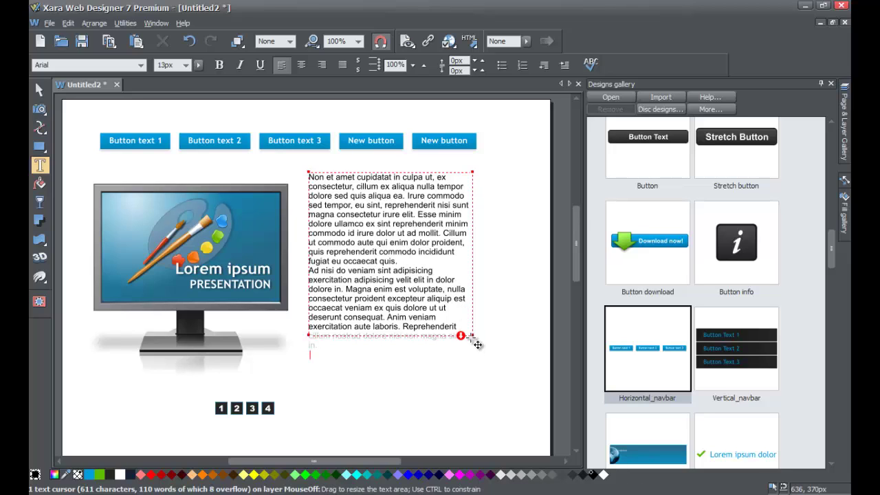
mouse_move(473, 337)
mouse_down()
mouse_move(497, 326)
mouse_move(479, 328)
mouse_move(482, 336)
mouse_up()
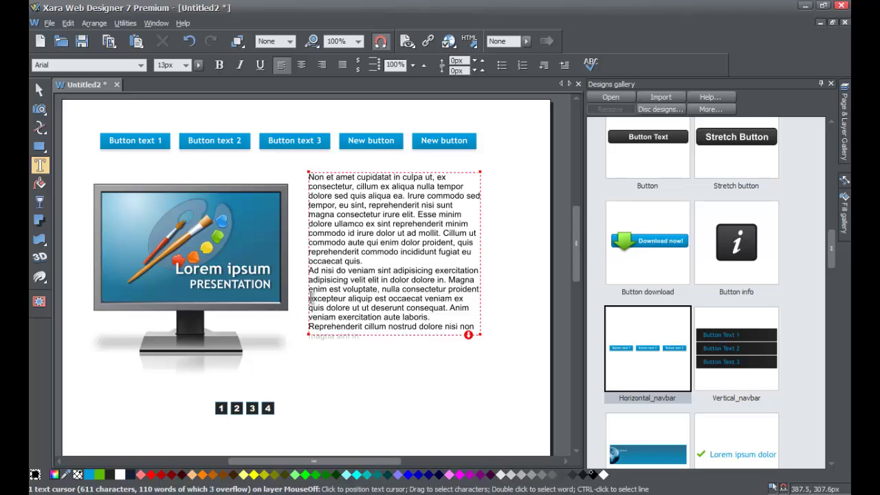
drag(310, 298, 409, 348)
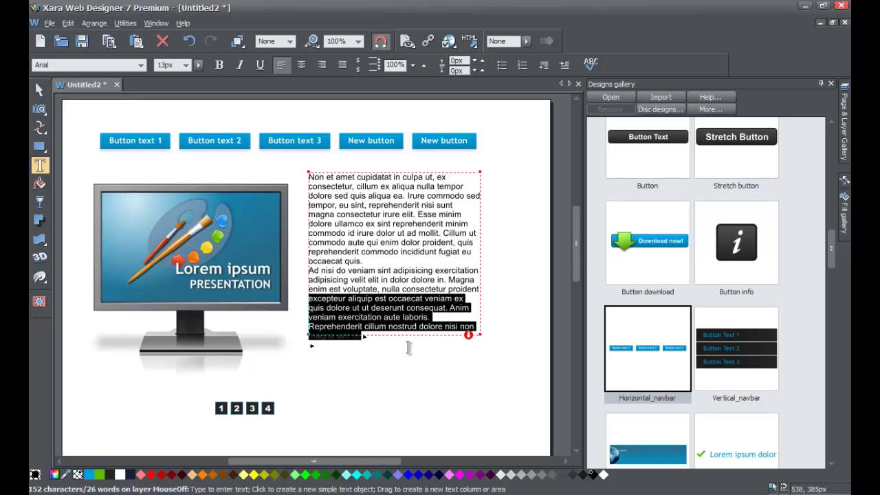
key(Delete)
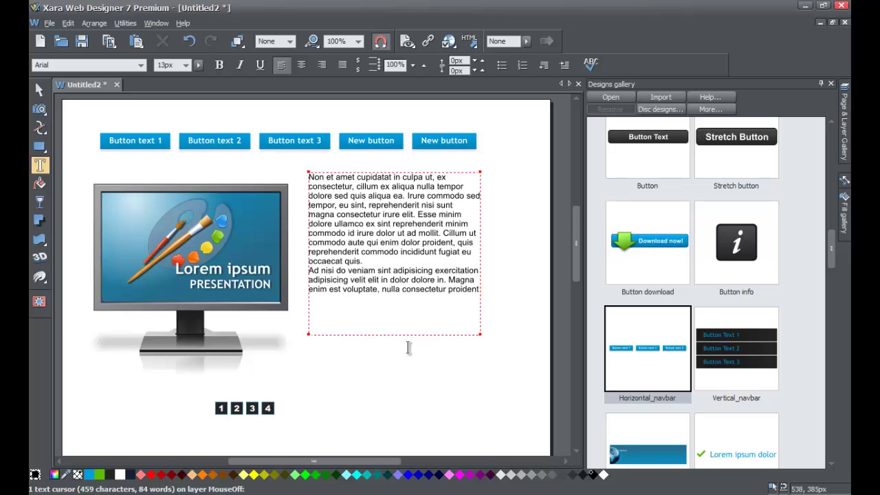
- Raise the text column's line spacing to 125%
drag(479, 289, 289, 169)
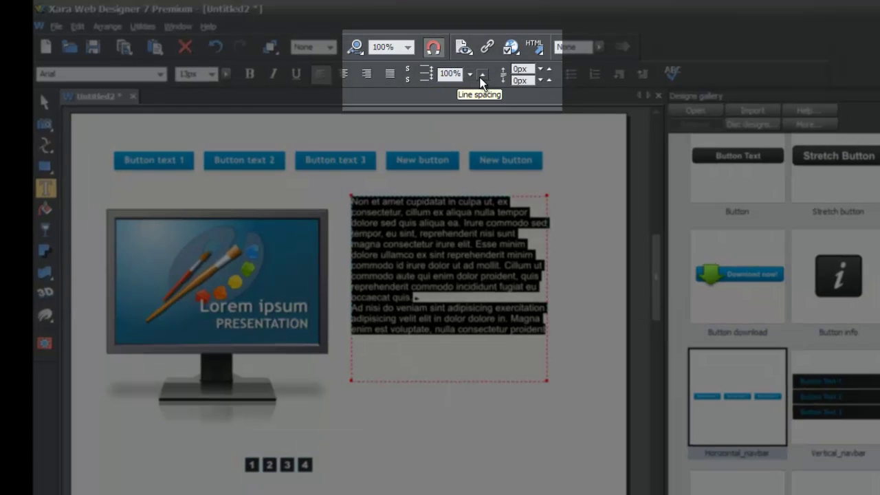
click(482, 74)
click(482, 74)
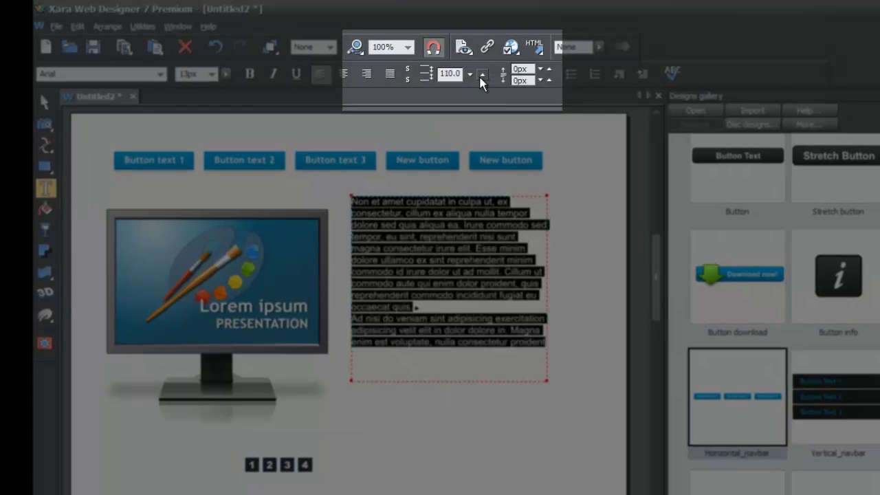
click(482, 74)
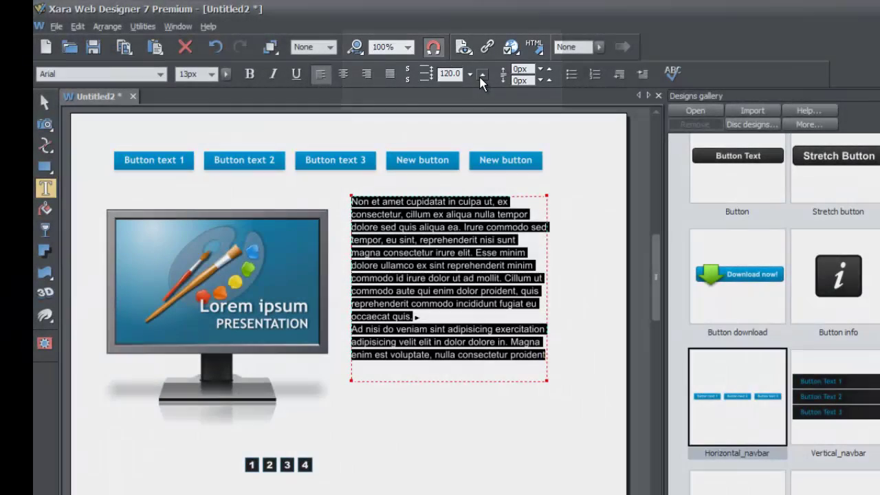
click(482, 75)
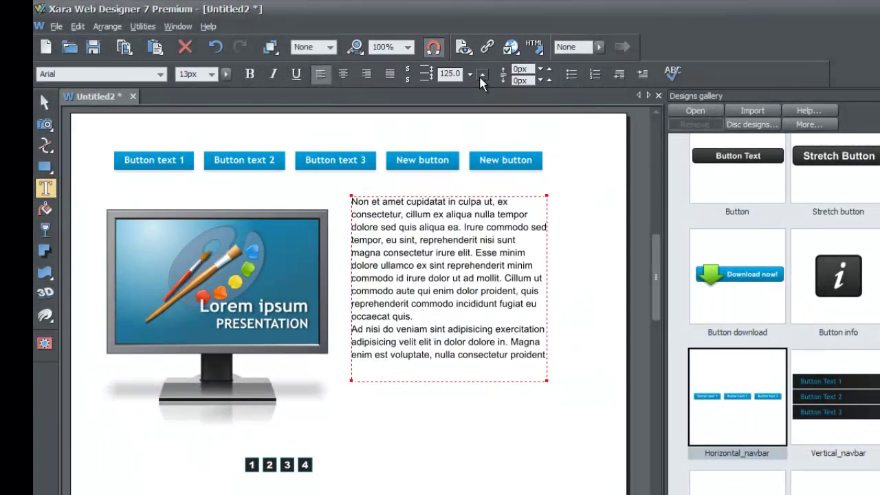
click(482, 74)
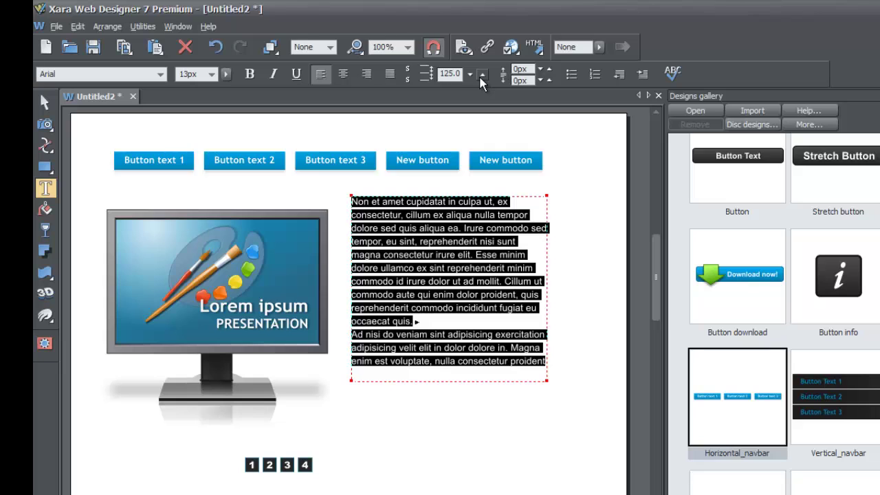
- Insert a blank line at the start so the text column sits lower, at Y 132px
click(45, 102)
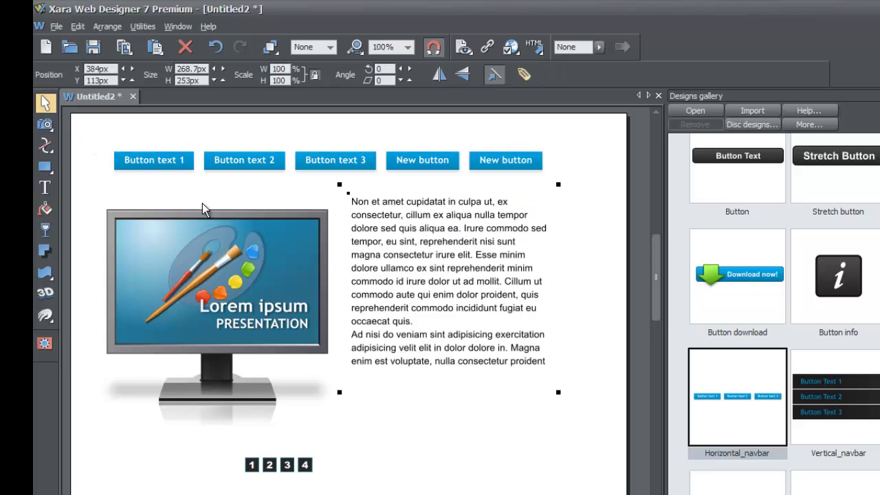
click(465, 403)
click(412, 319)
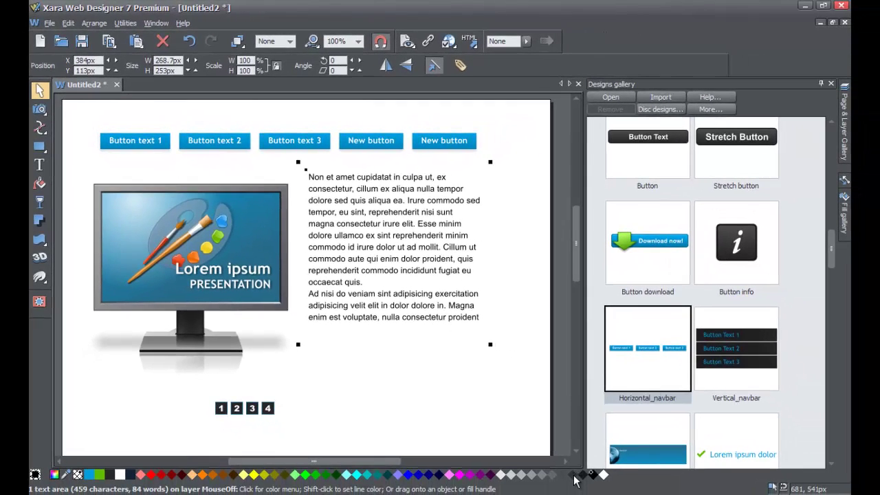
right_click(609, 492)
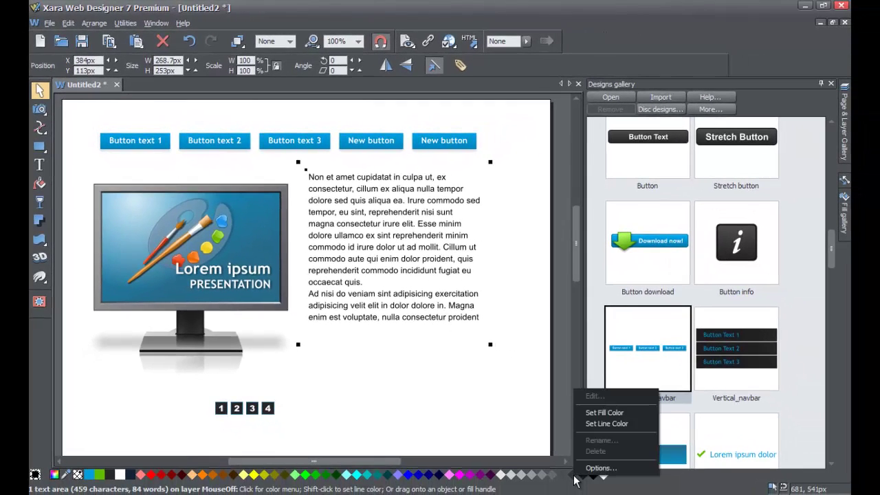
click(616, 412)
click(466, 406)
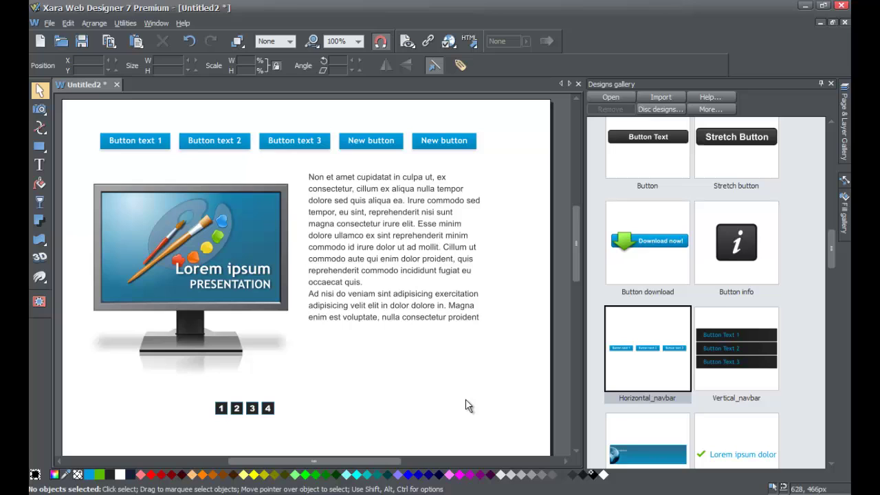
click(358, 218)
key(Escape)
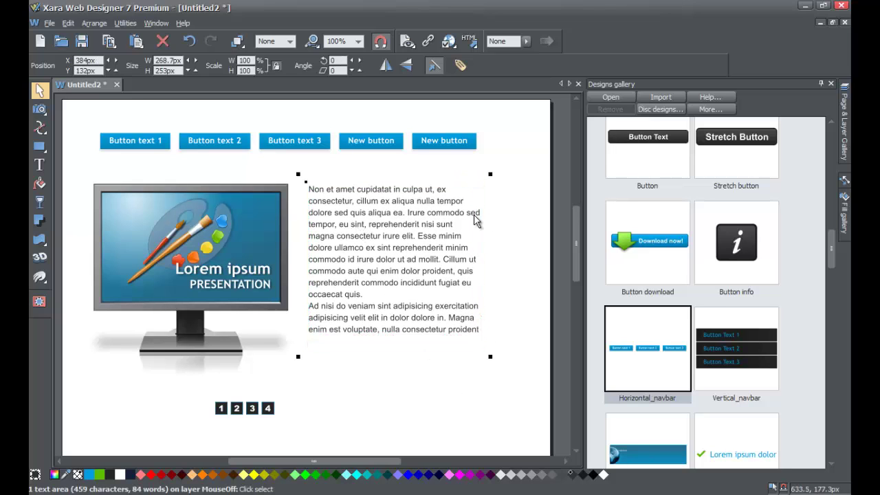
click(520, 226)
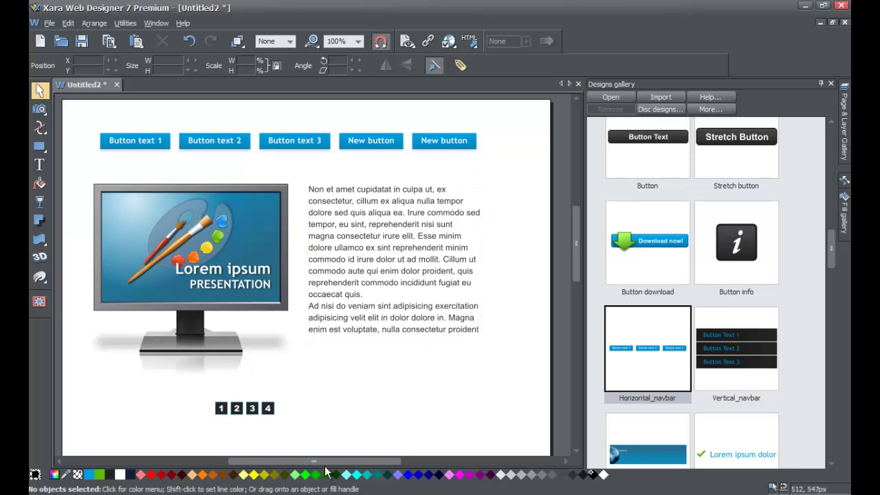
drag(323, 461, 325, 466)
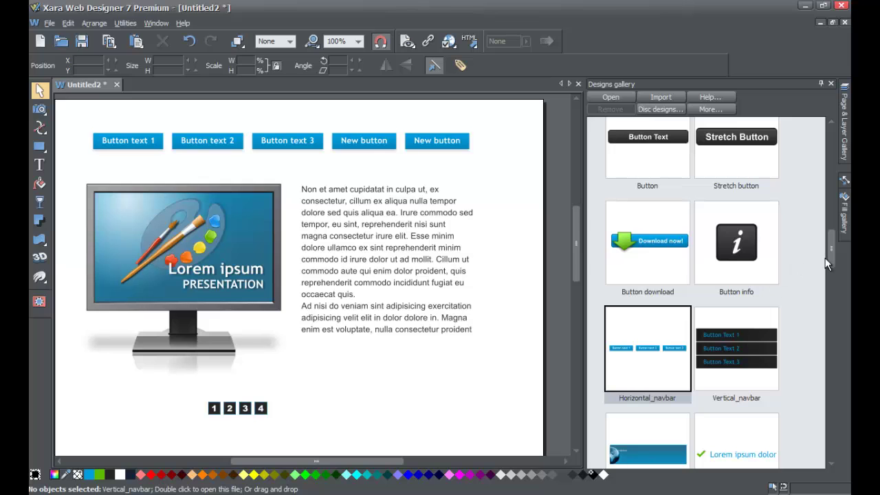
- Switch from Alpha Theme to Audio Theme designs and drag the Deck turntable onto the page
drag(828, 254, 833, 148)
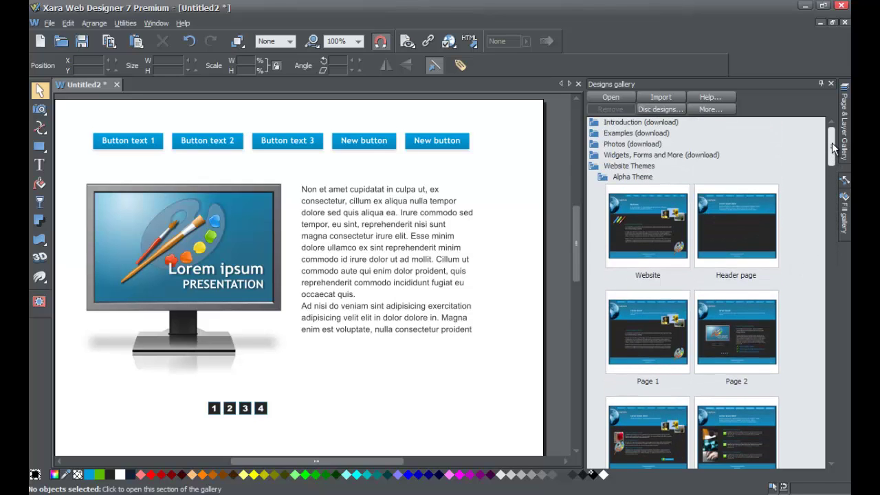
click(602, 181)
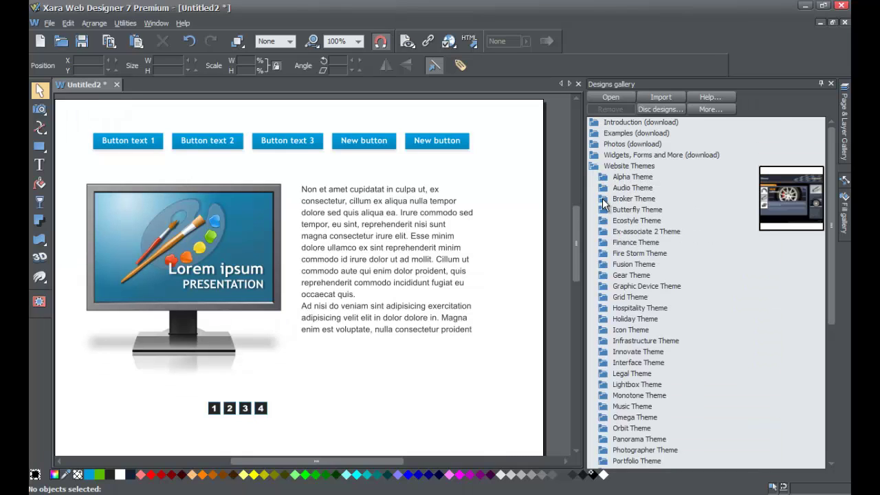
click(601, 189)
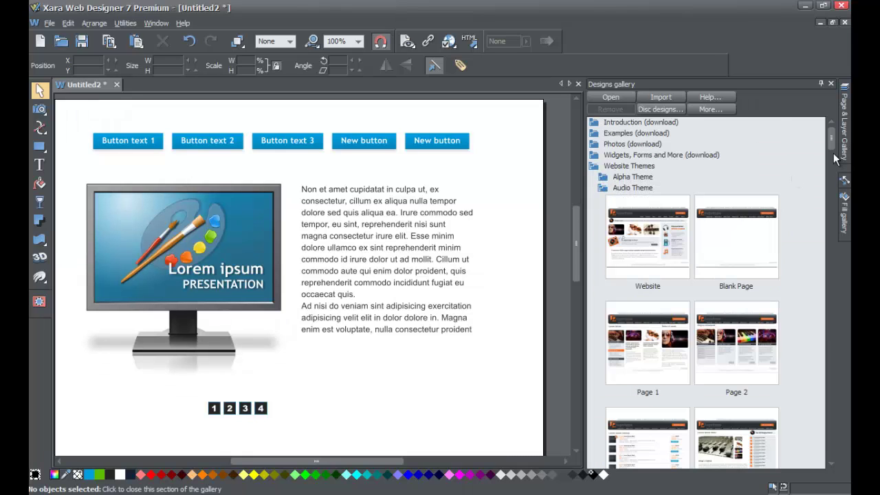
mouse_move(831, 141)
mouse_down()
mouse_move(831, 240)
mouse_move(836, 144)
mouse_up()
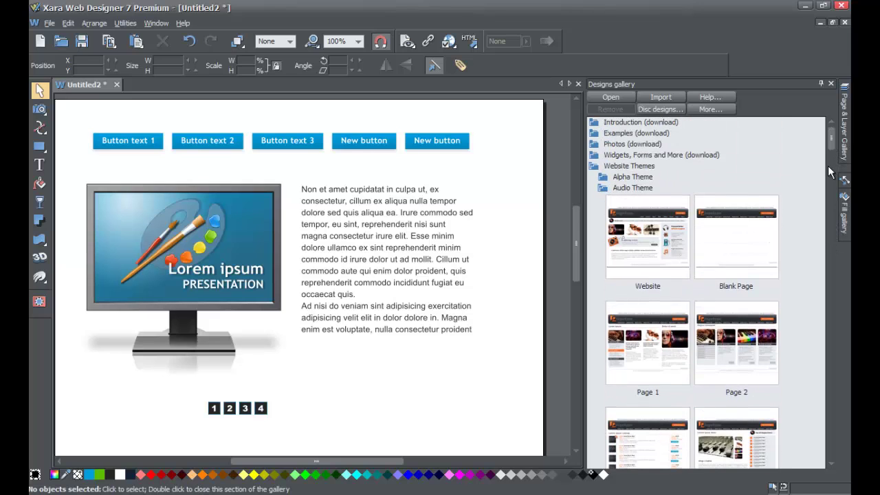
drag(828, 139, 828, 275)
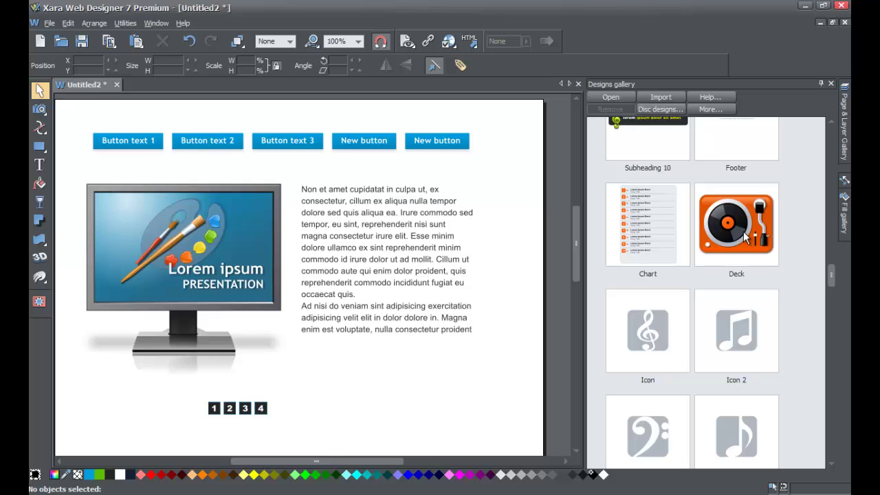
drag(746, 237, 390, 402)
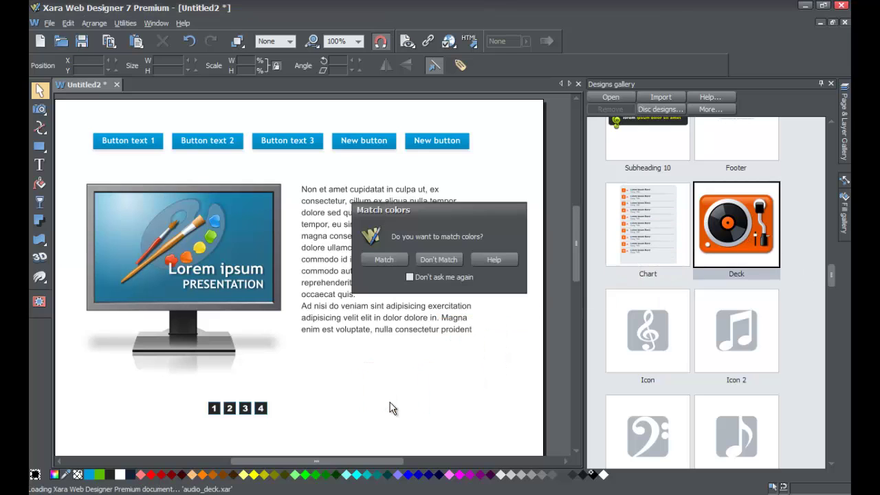
- Keep the orange Deck turntable's original colours and position it below the text column's right side
click(446, 262)
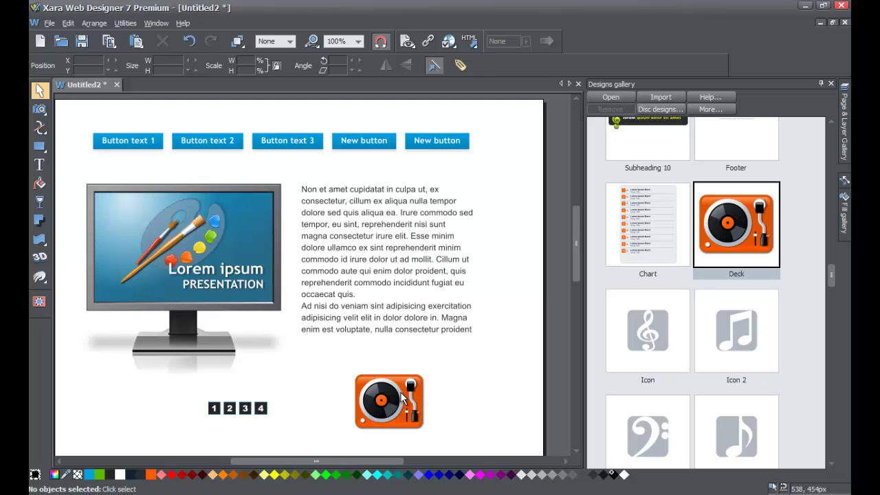
drag(407, 396, 459, 371)
click(485, 356)
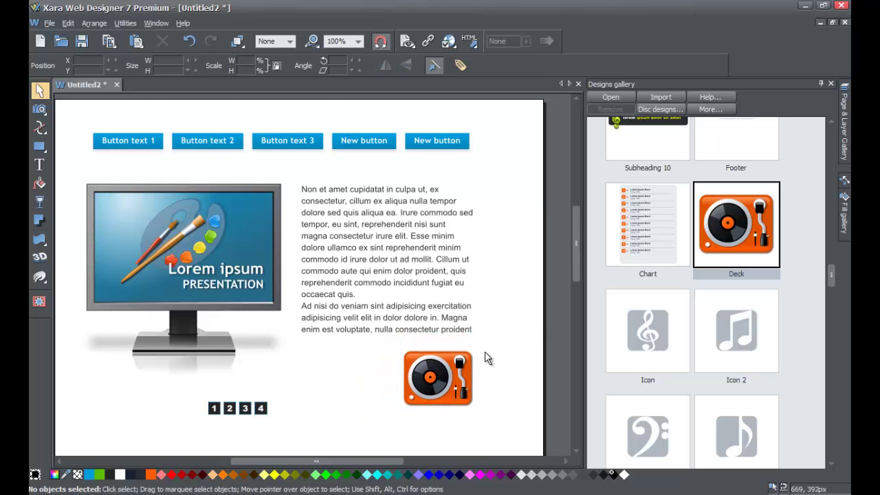
drag(830, 274, 828, 256)
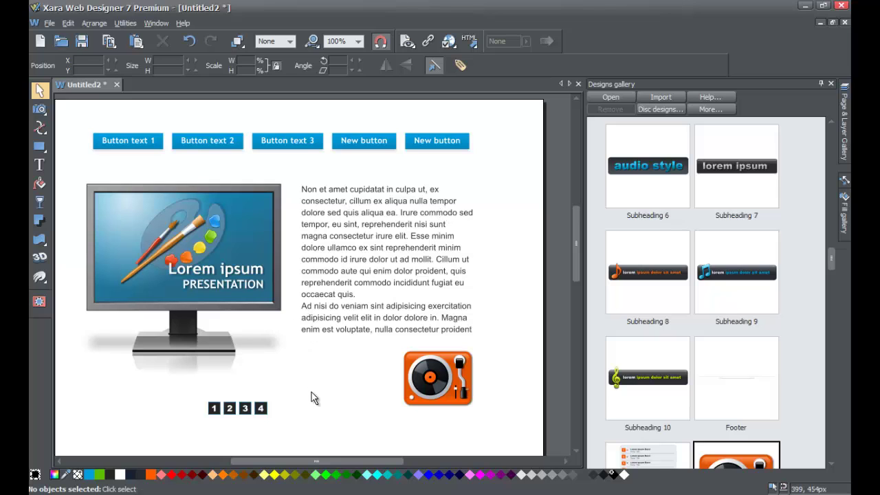
drag(302, 460, 300, 465)
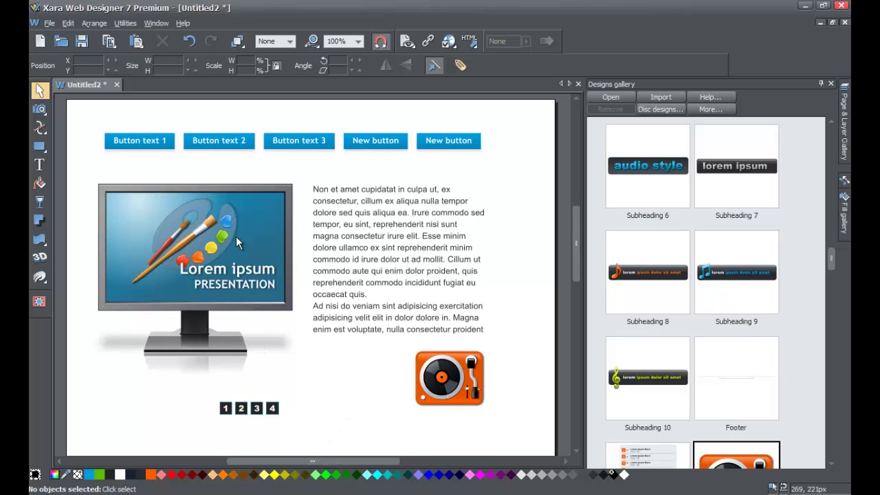
- Nudge the monitor slideshow down and left, then swap the Designs gallery for the Page & Layer Gallery
mouse_move(229, 268)
mouse_down()
mouse_move(241, 256)
mouse_move(227, 266)
mouse_move(207, 253)
mouse_move(221, 248)
mouse_move(218, 292)
mouse_move(228, 265)
mouse_up()
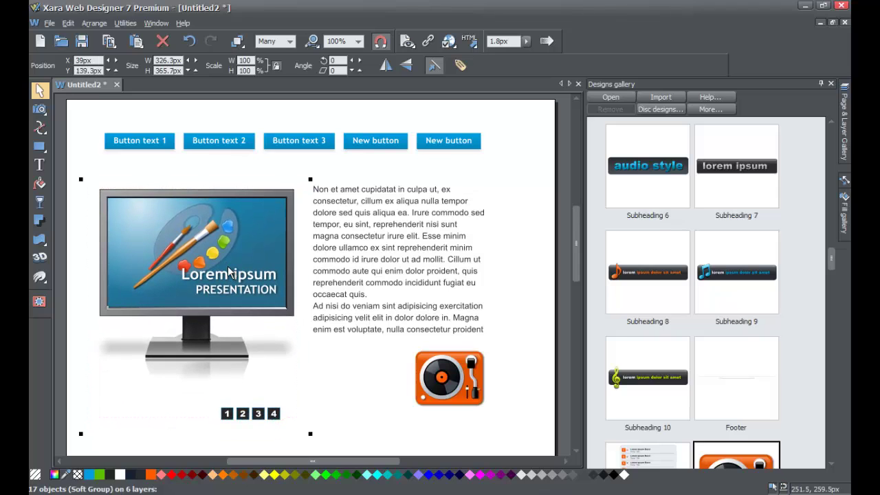
click(830, 85)
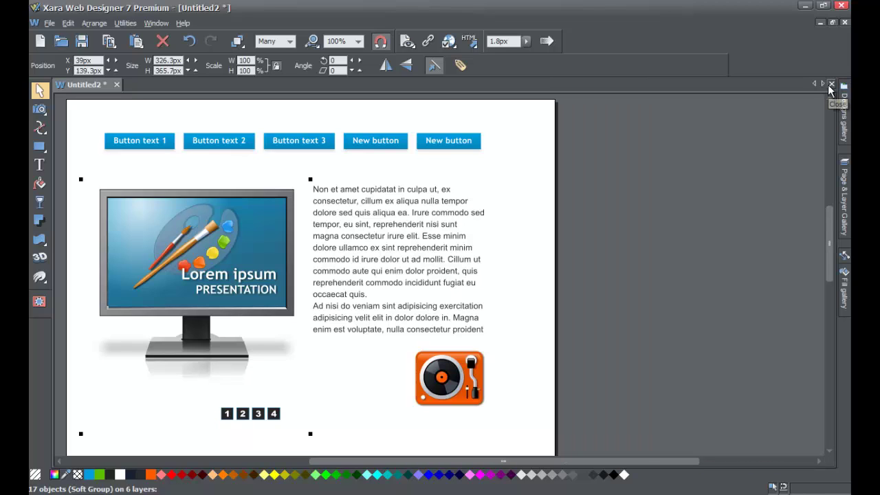
click(849, 199)
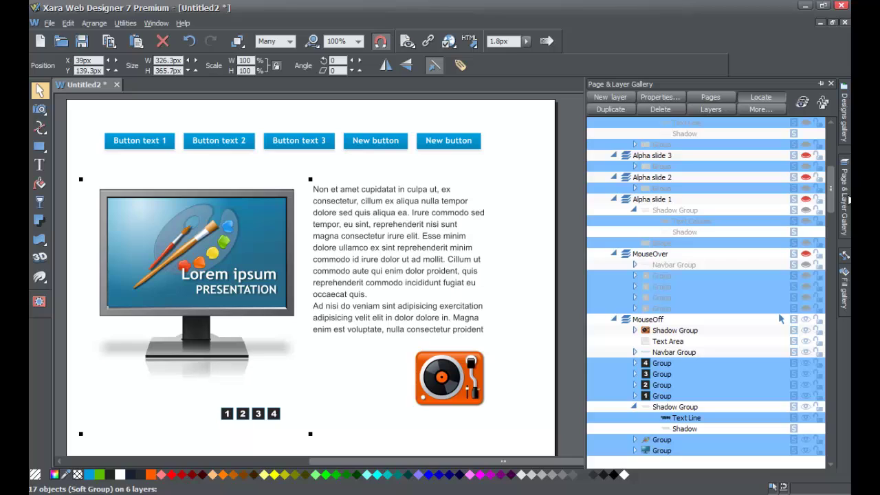
- Pin the Page & Layer Gallery open and collapse the Alpha slide 4 and Alpha slide 3 layers
click(821, 83)
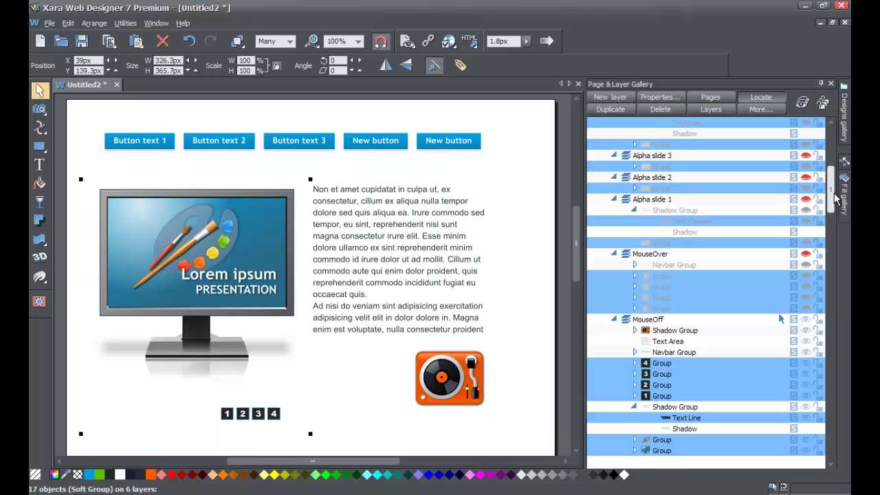
drag(834, 198, 830, 169)
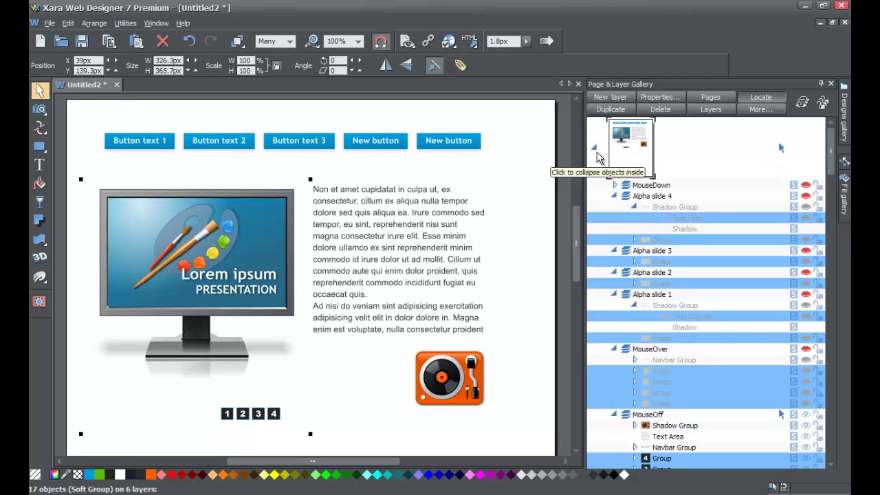
click(614, 196)
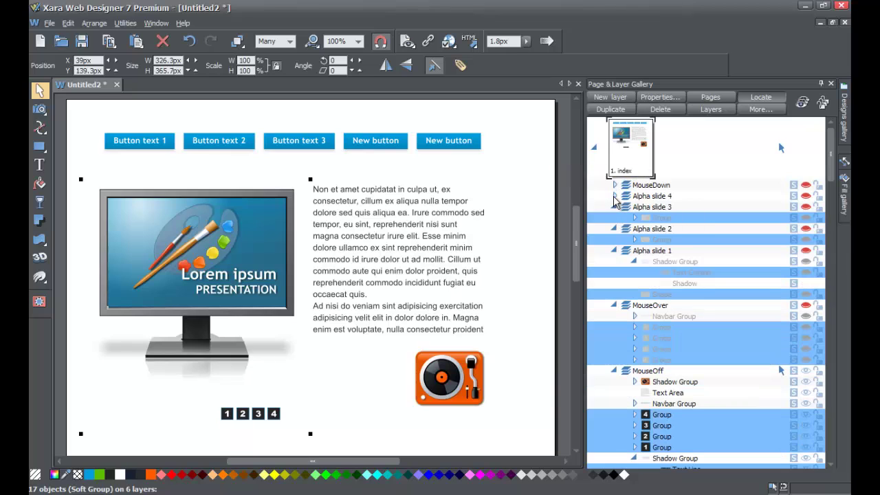
click(614, 207)
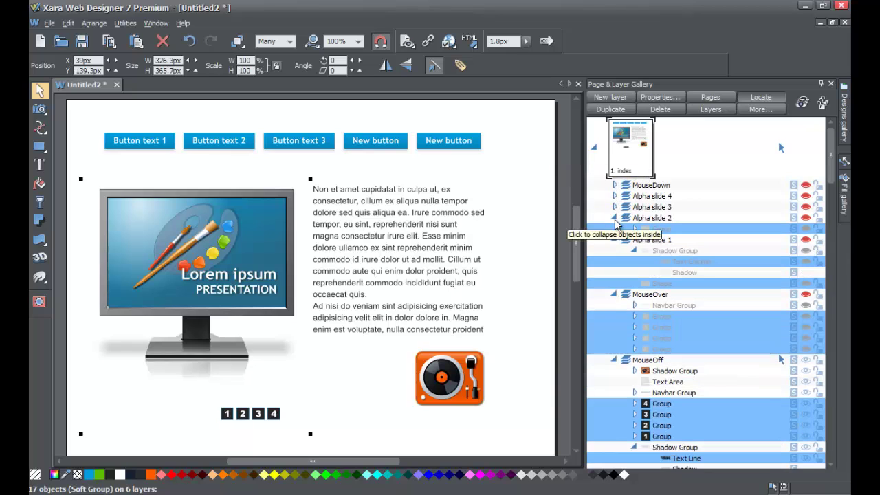
click(596, 152)
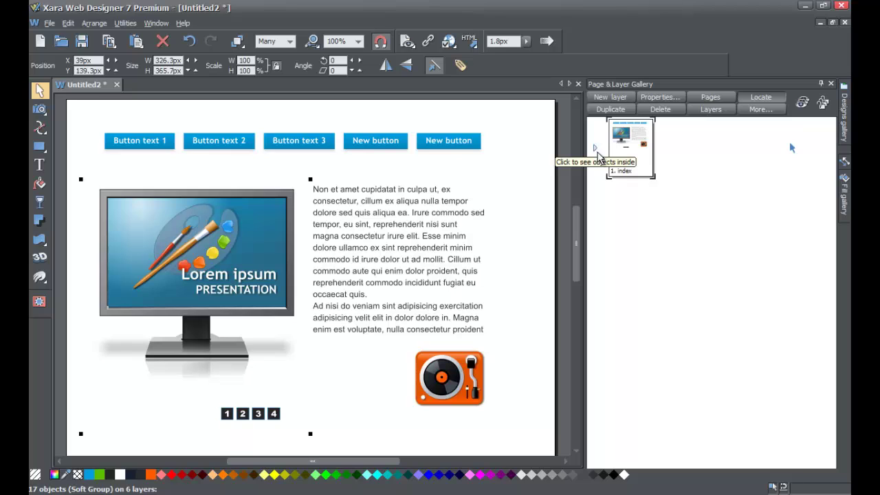
click(596, 152)
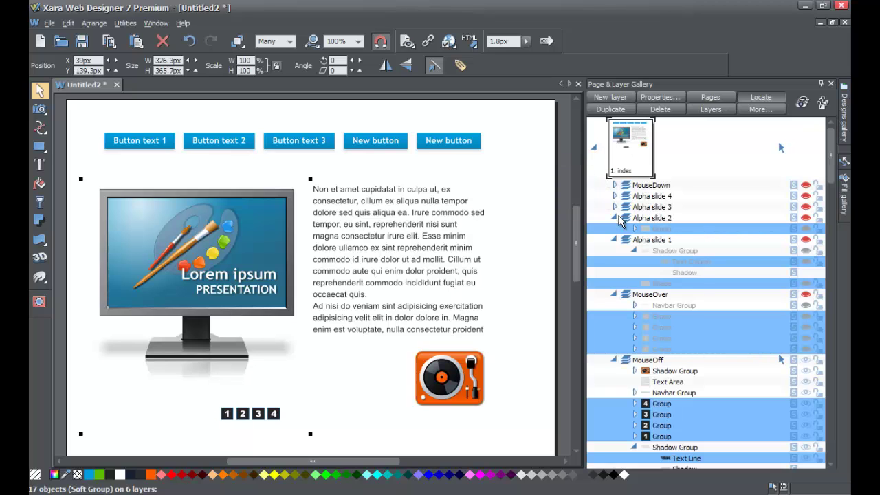
- Collapse the Alpha slide 2, Alpha slide 1, MouseOver and MouseOff layers
mouse_move(630, 215)
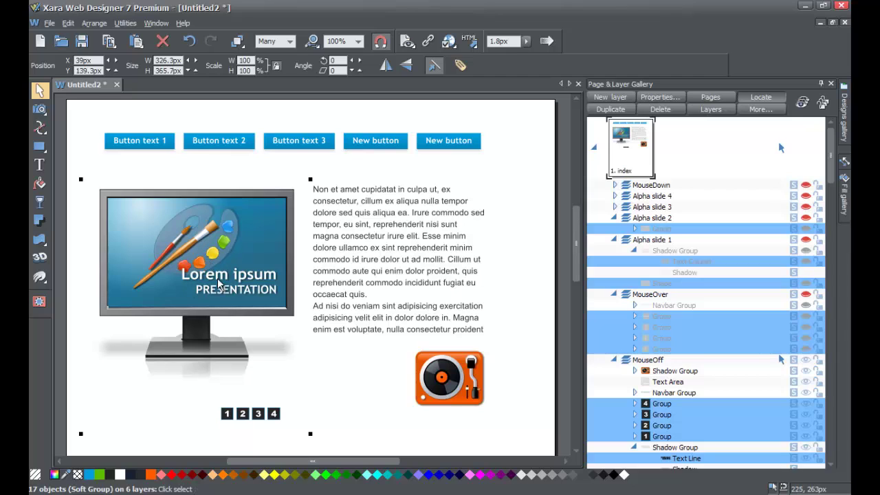
click(614, 220)
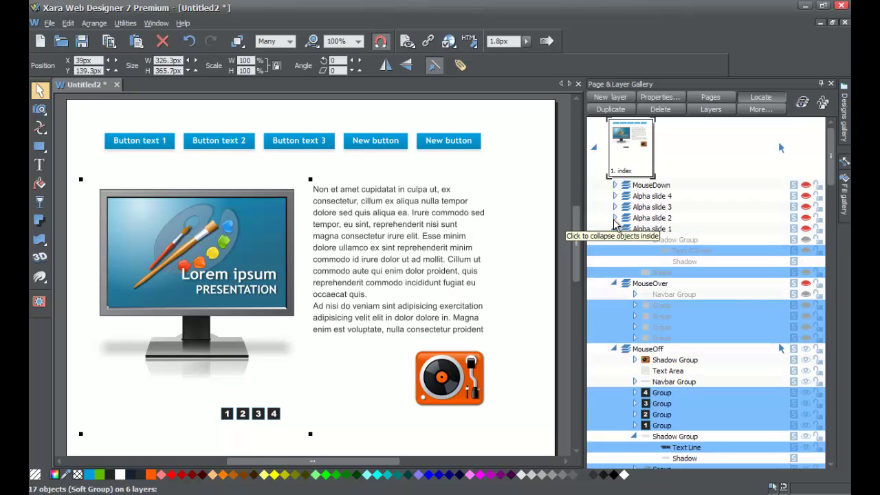
click(615, 228)
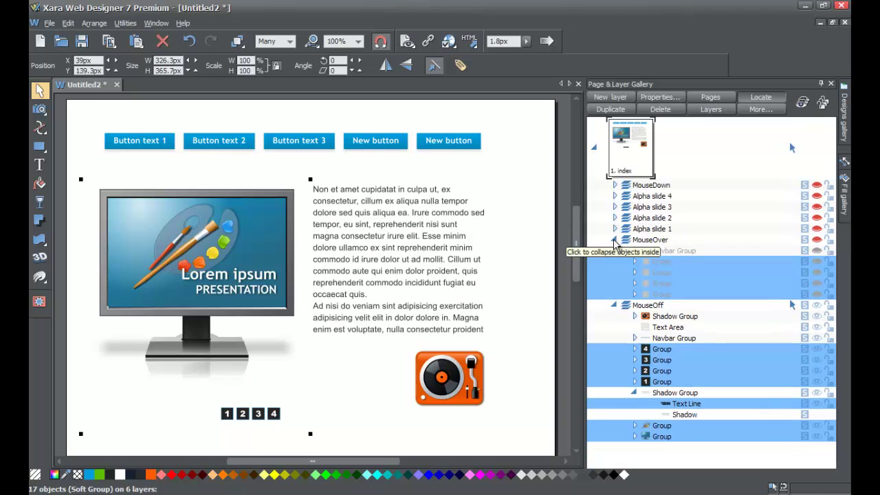
click(614, 240)
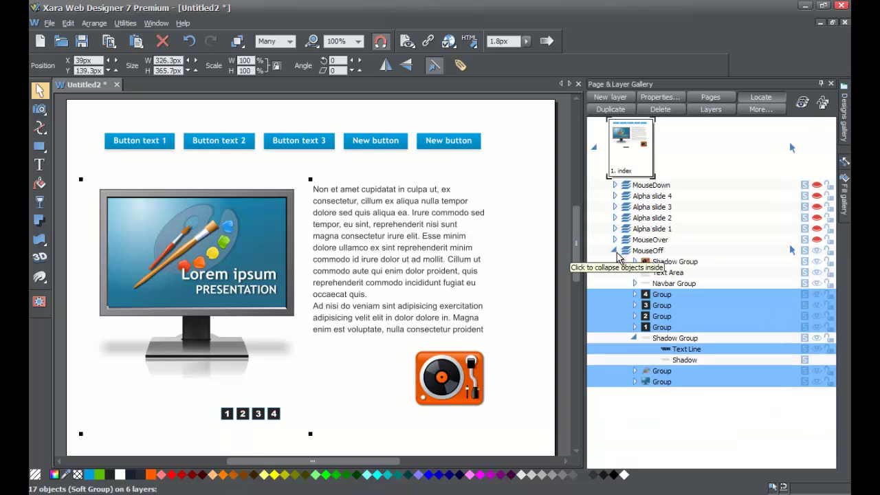
click(616, 251)
click(615, 251)
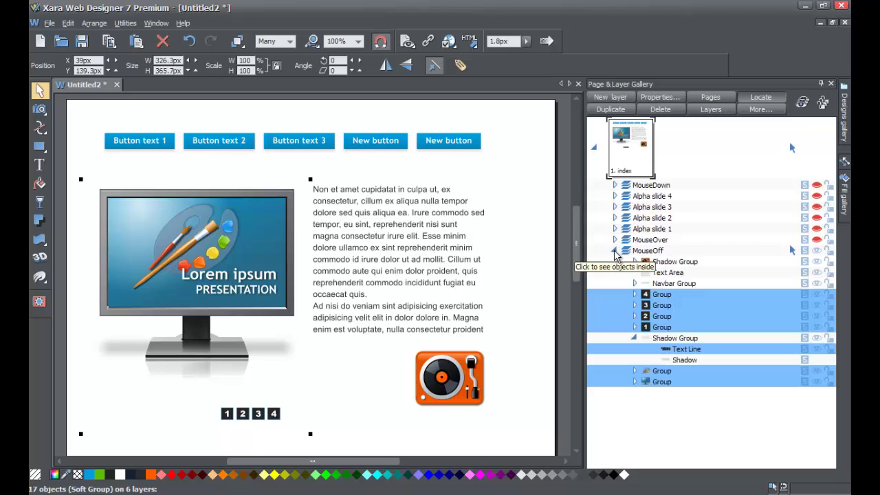
click(614, 251)
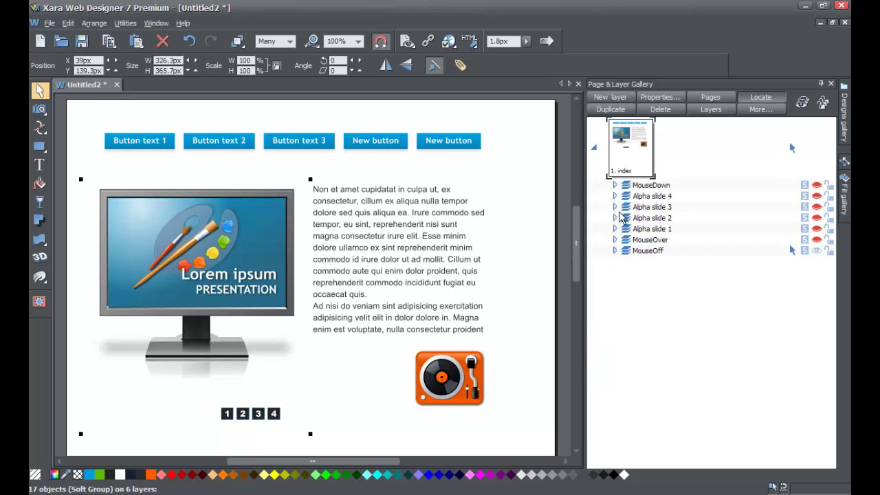
click(615, 252)
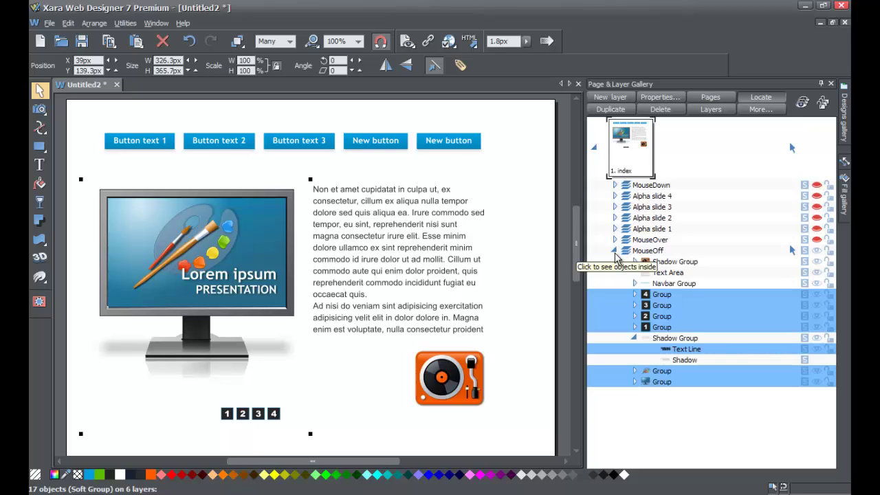
click(616, 251)
click(615, 251)
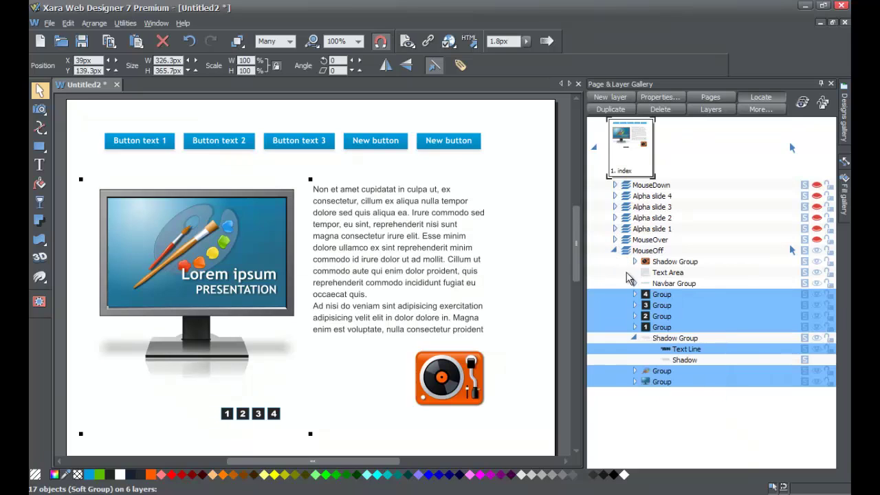
click(615, 252)
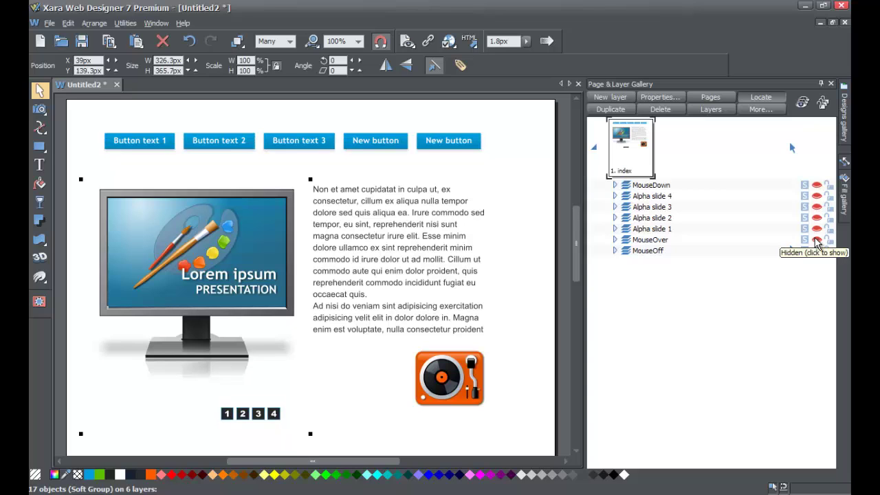
click(817, 240)
click(817, 239)
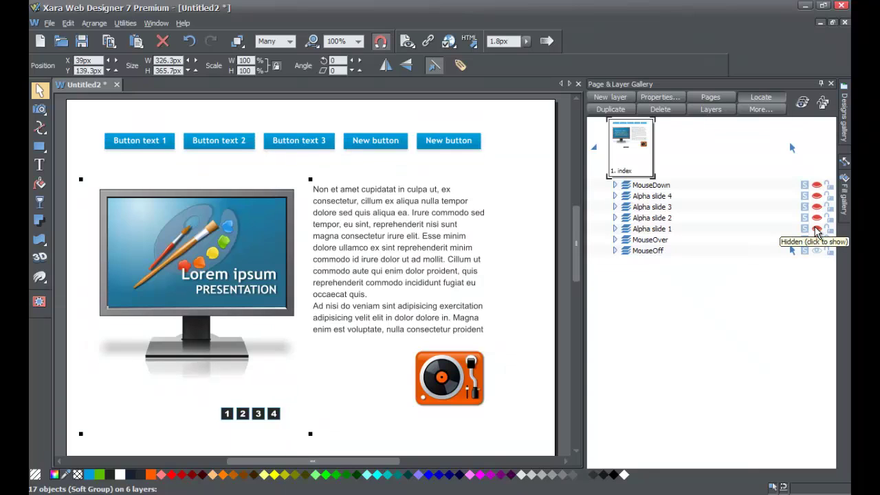
click(817, 233)
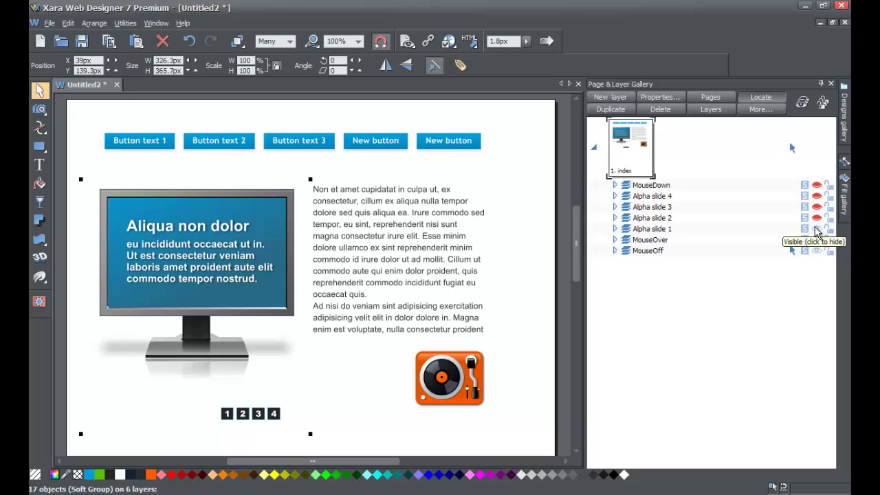
click(816, 231)
click(817, 230)
click(816, 231)
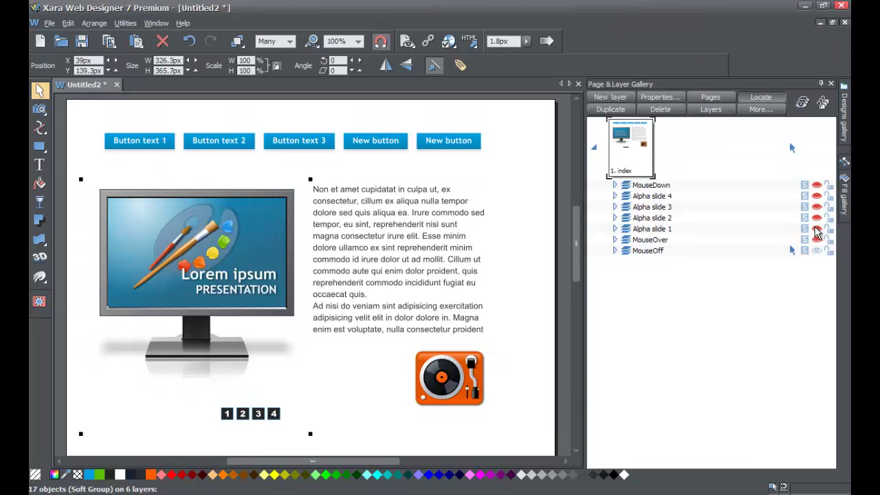
click(816, 231)
click(816, 231)
click(817, 233)
click(817, 232)
click(817, 232)
click(817, 232)
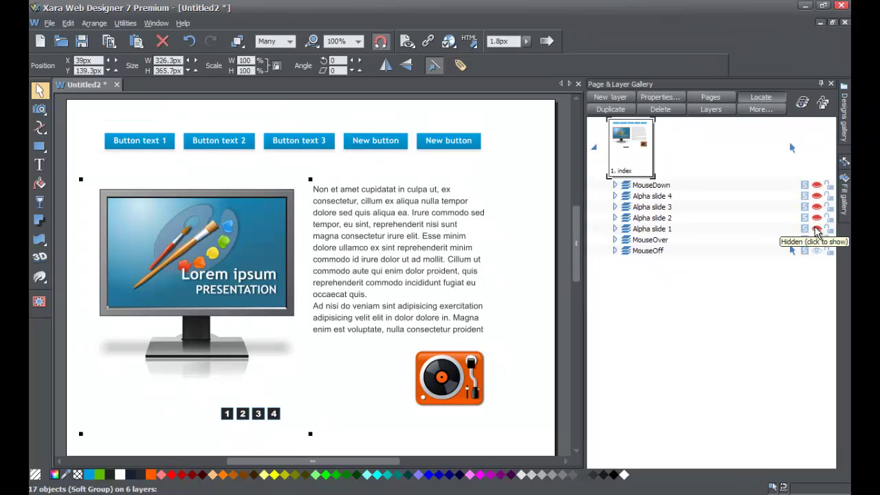
click(817, 232)
click(817, 232)
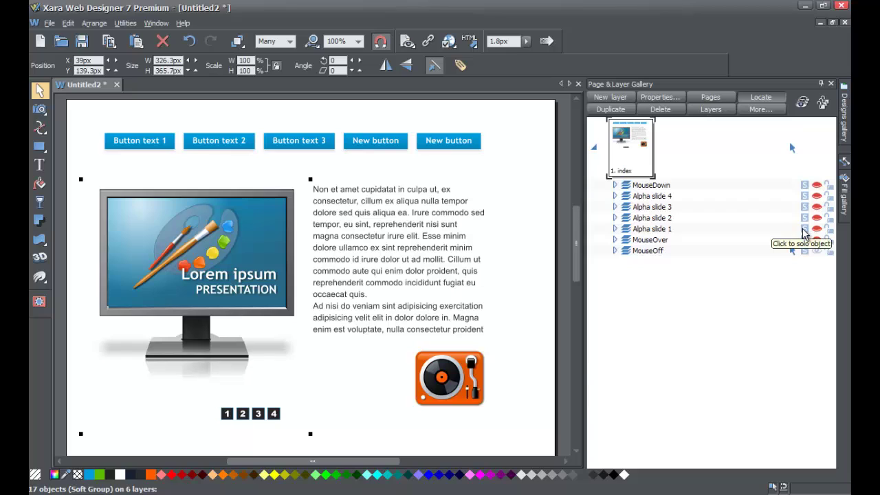
- Solo Alpha slide 1 and rewrite its caption to read 'this is an xara tutorial'
click(804, 230)
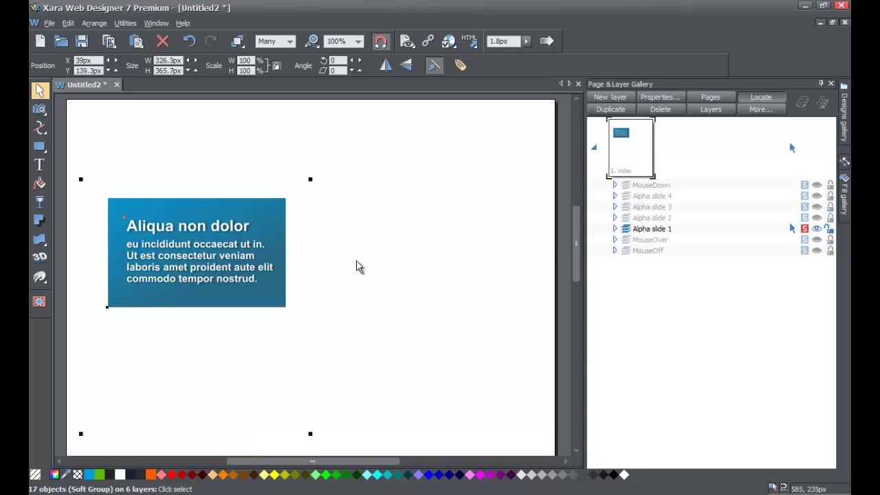
double_click(252, 255)
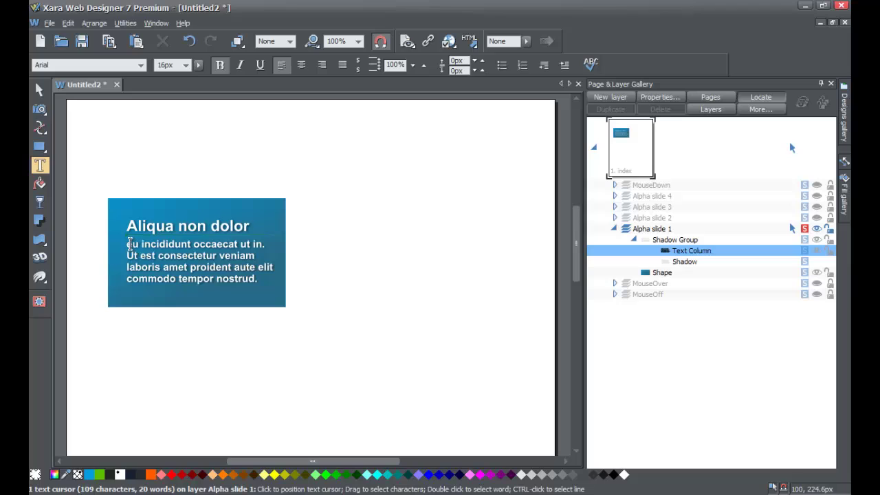
drag(128, 242, 285, 278)
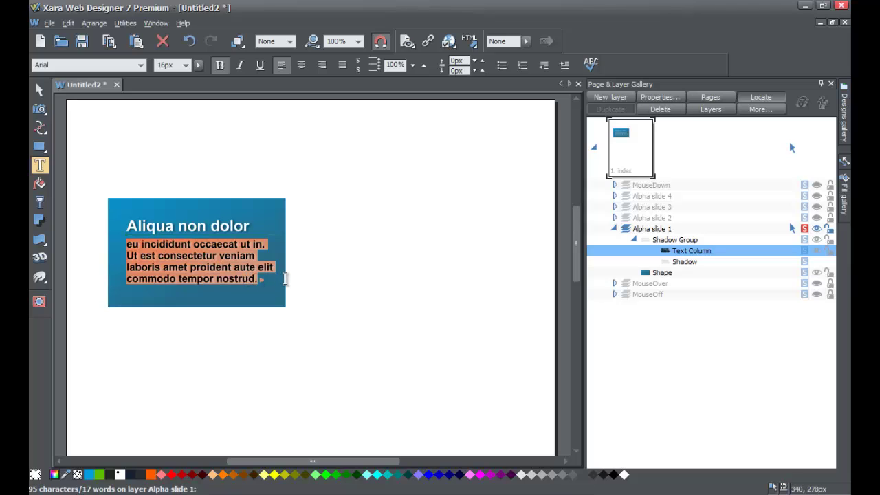
text(this is an xara tutorial)
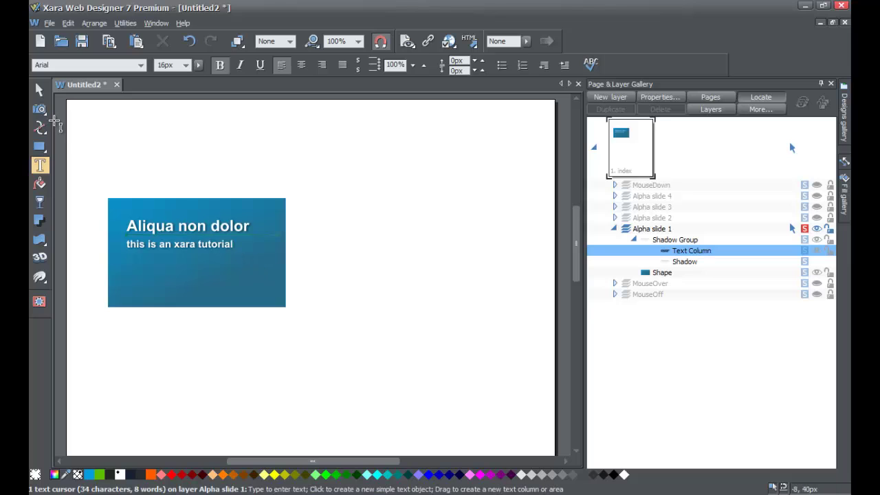
- Return to the Selector tool, deselect, and turn off Alpha slide 1's solo
click(38, 91)
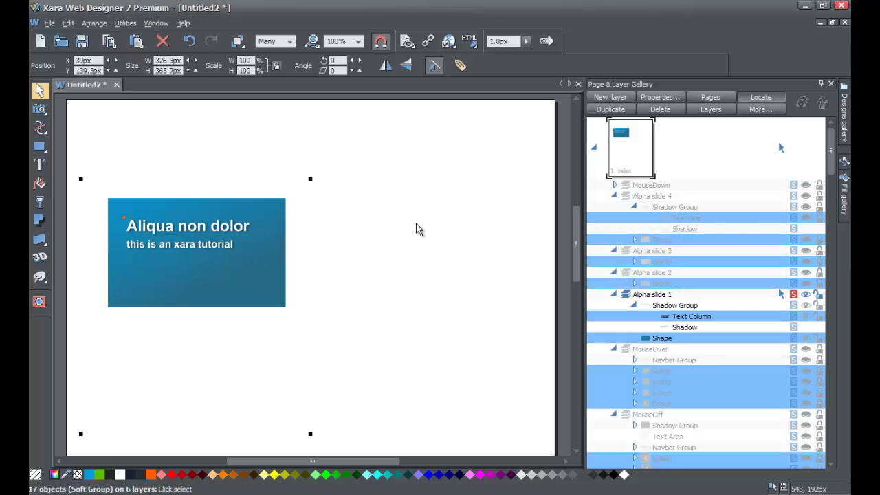
click(414, 222)
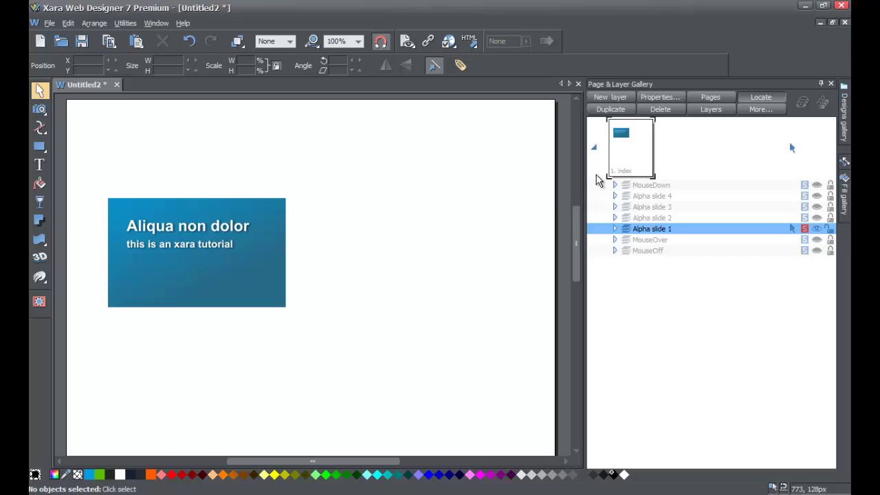
click(805, 229)
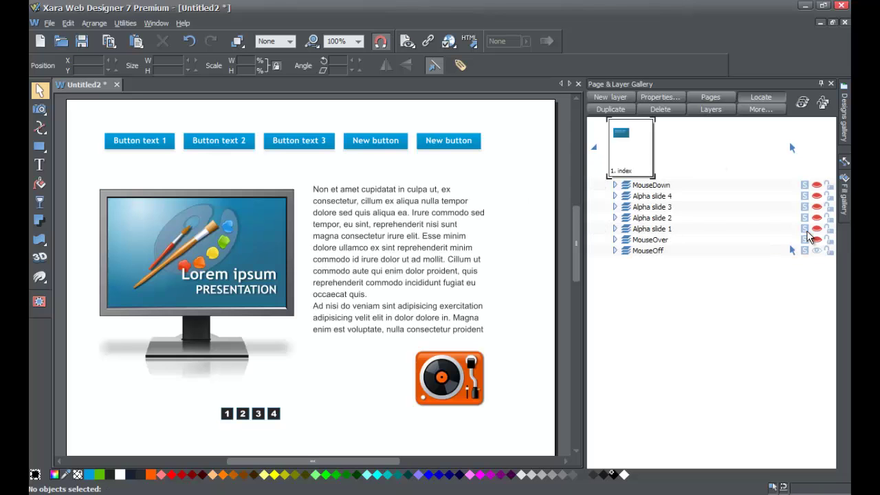
click(50, 23)
click(136, 216)
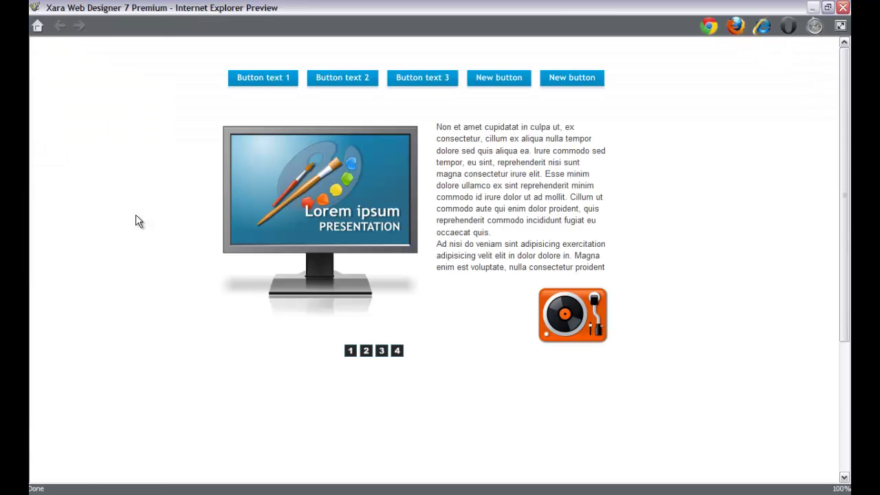
click(367, 354)
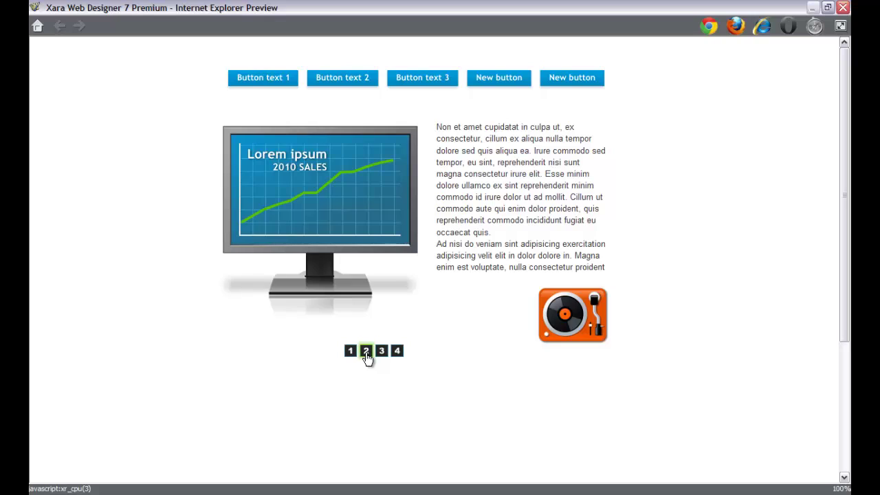
click(353, 354)
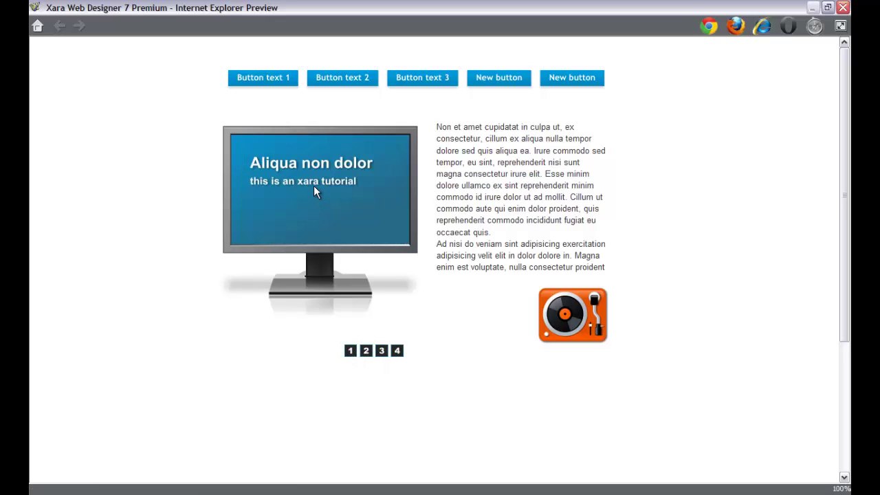
click(365, 352)
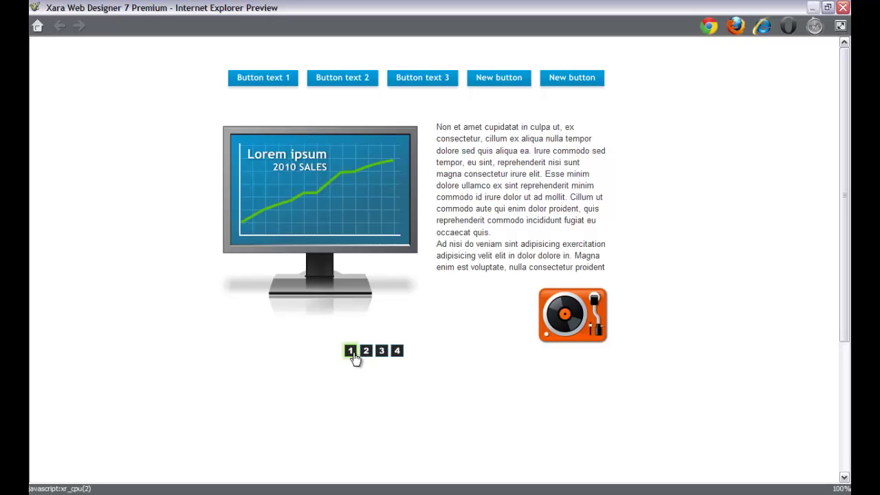
click(350, 352)
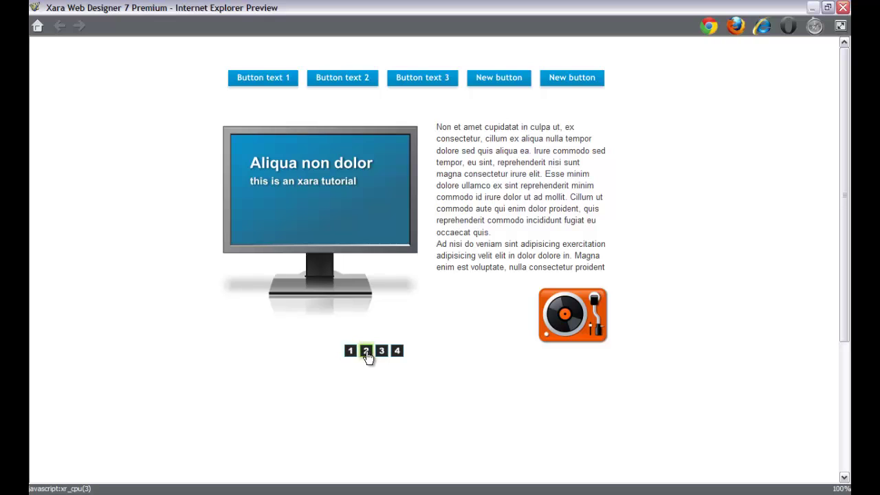
click(366, 352)
click(381, 352)
click(397, 352)
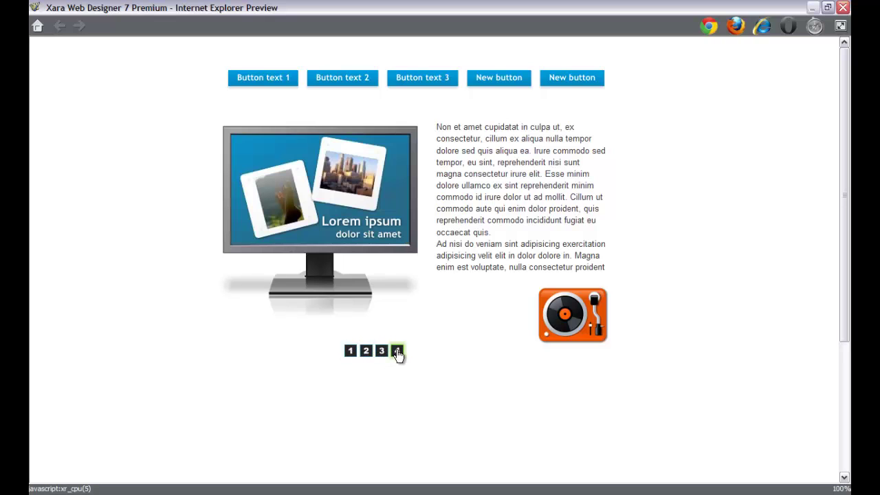
click(383, 353)
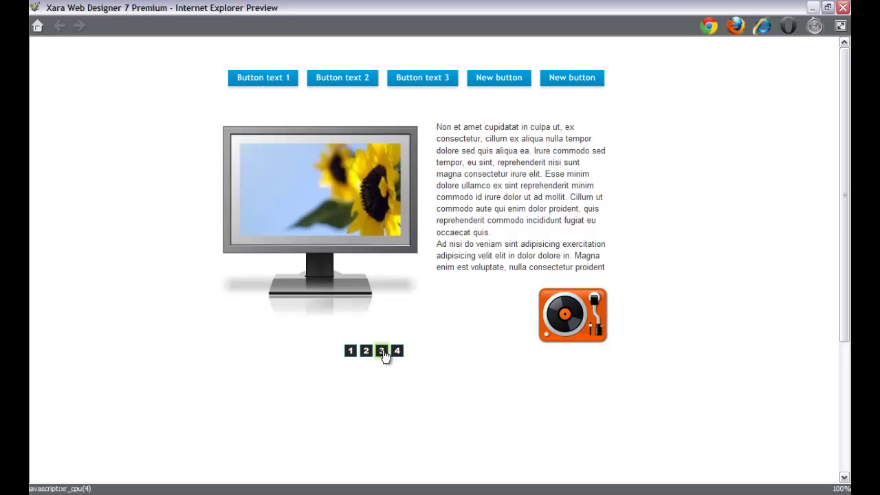
click(366, 352)
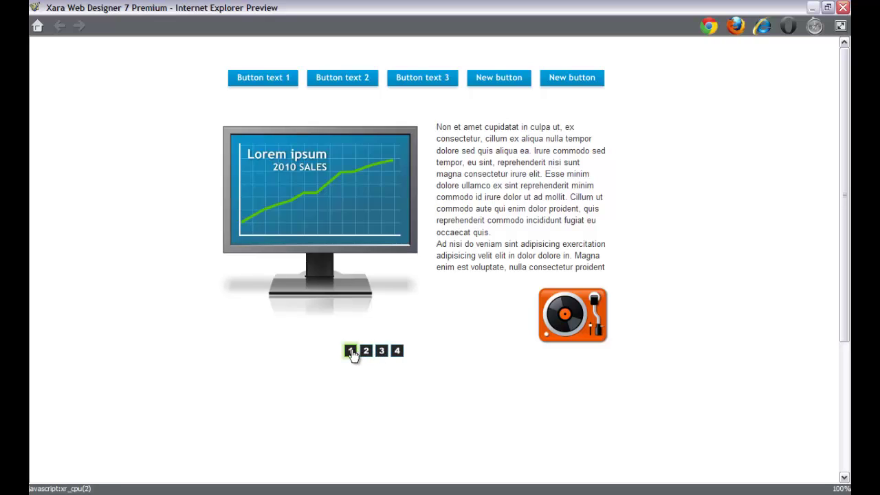
click(351, 352)
click(366, 352)
click(382, 352)
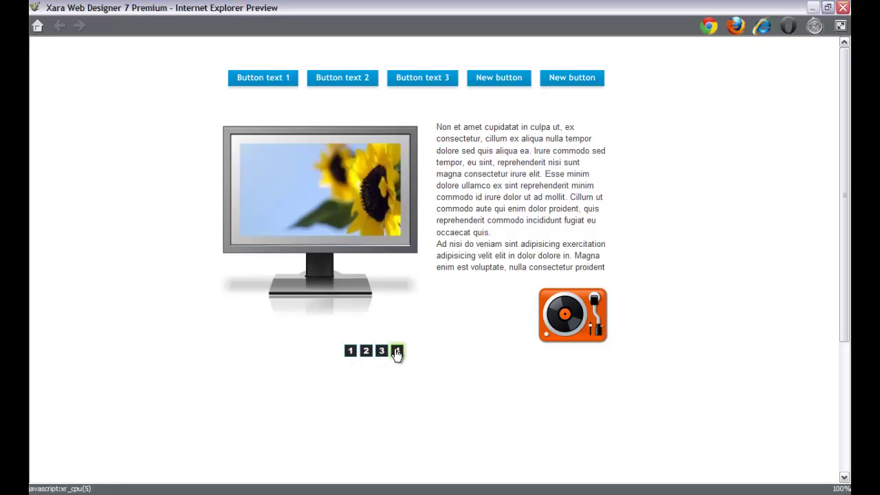
click(397, 352)
- Close the browser preview and solo the Alpha slide 2 layer
click(843, 7)
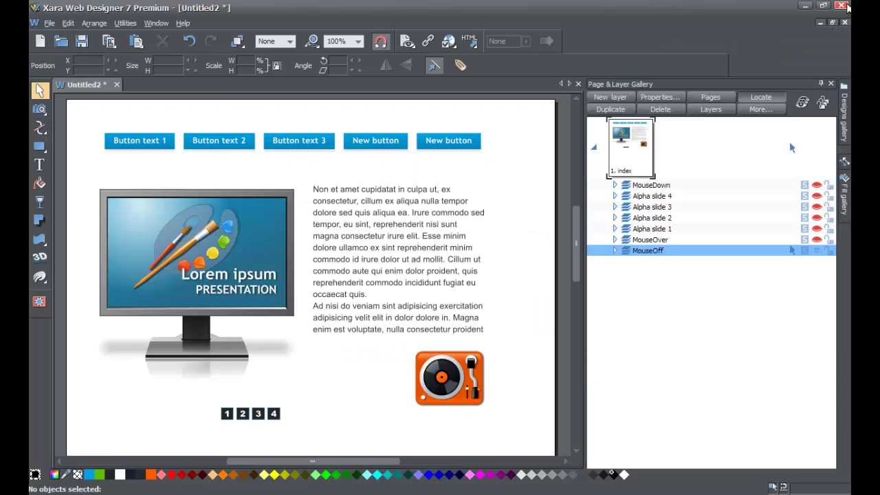
click(662, 229)
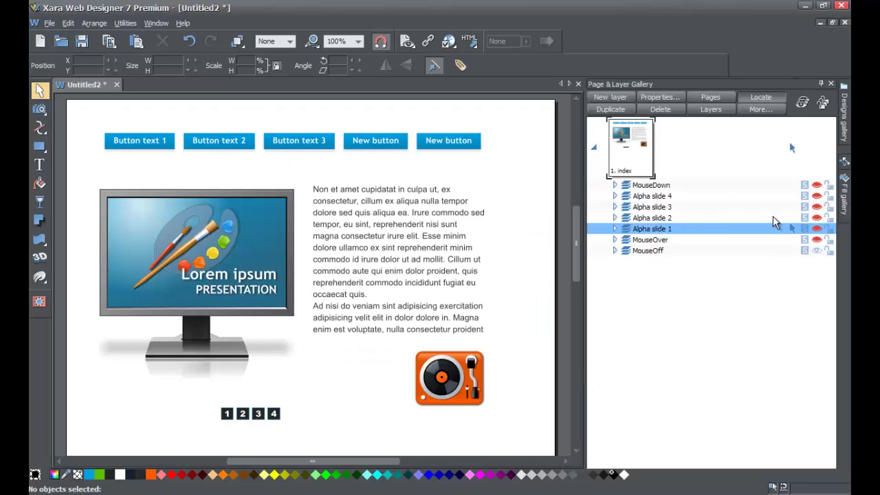
click(804, 230)
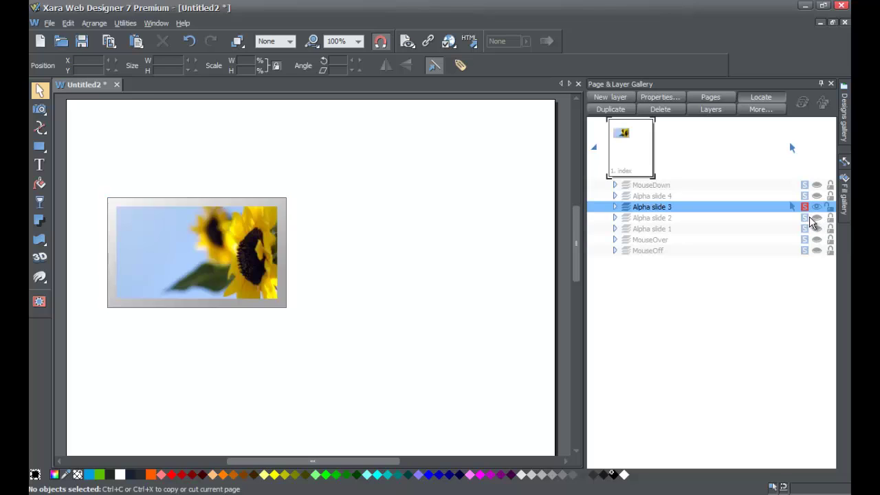
click(805, 218)
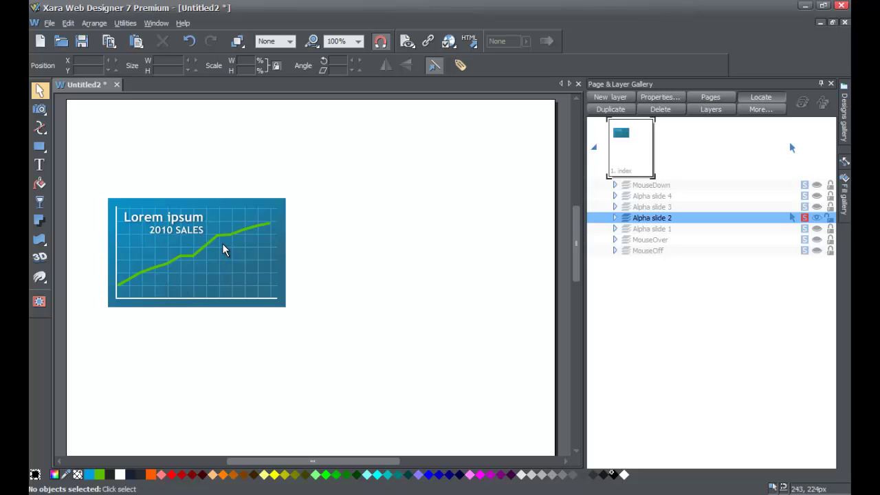
- Replace '10' with '12' in the chart caption so it reads 2012 SALES
double_click(189, 232)
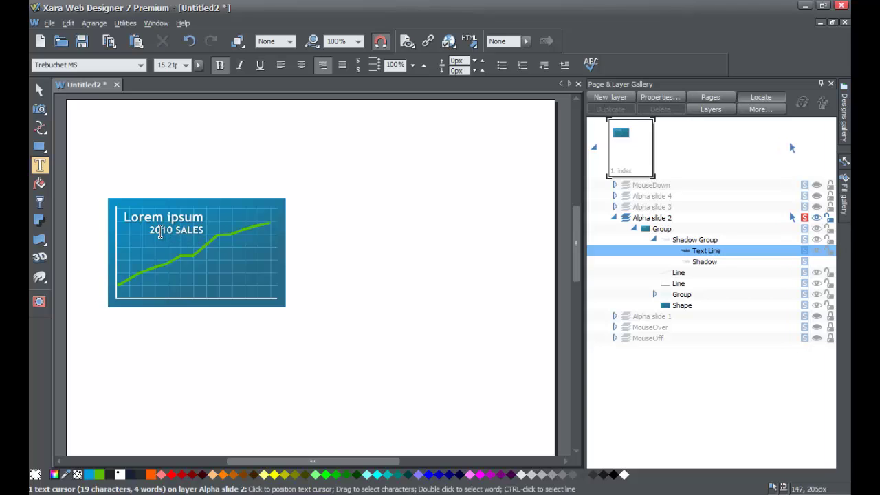
drag(160, 232, 176, 233)
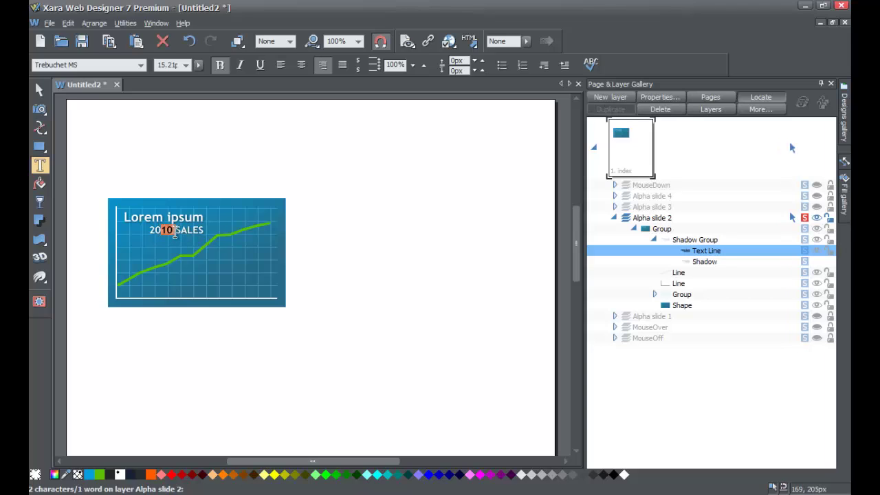
text(12)
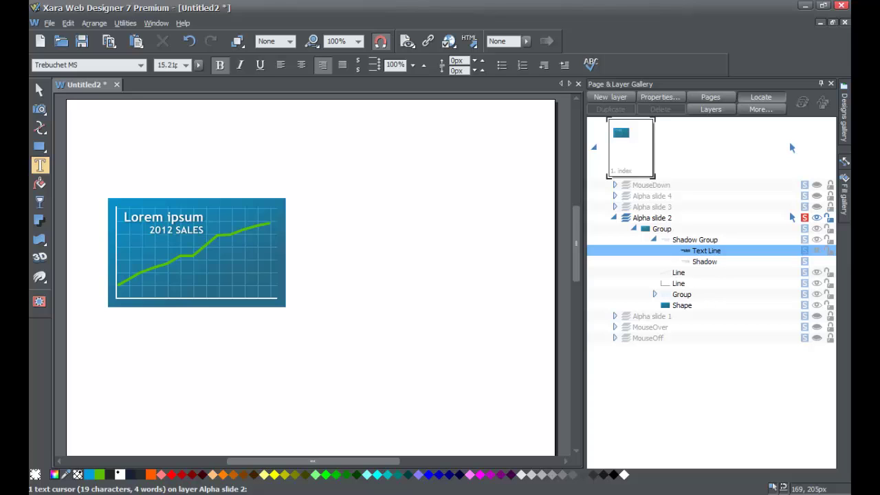
key(Escape)
- Clear the selection and show all layers again
click(203, 142)
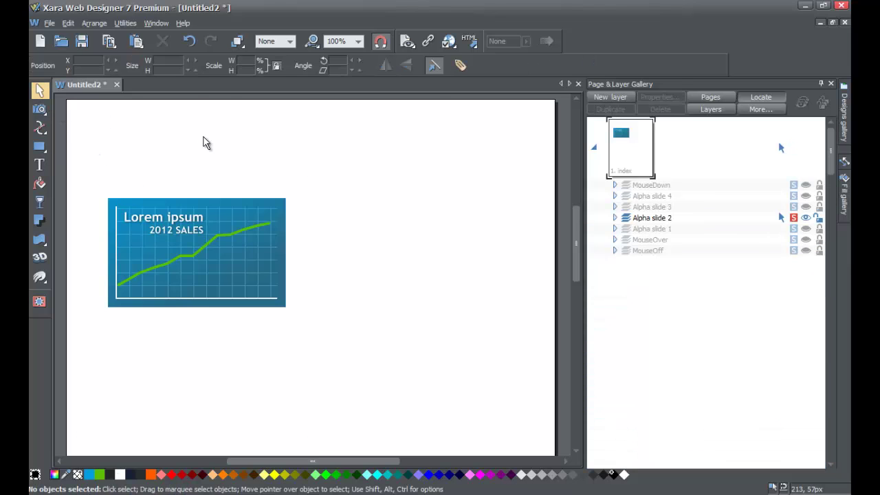
click(252, 251)
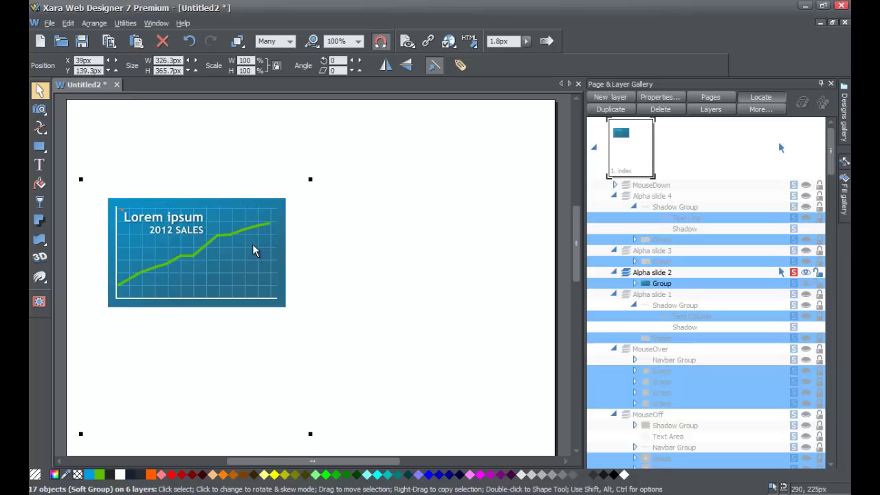
click(365, 235)
click(652, 209)
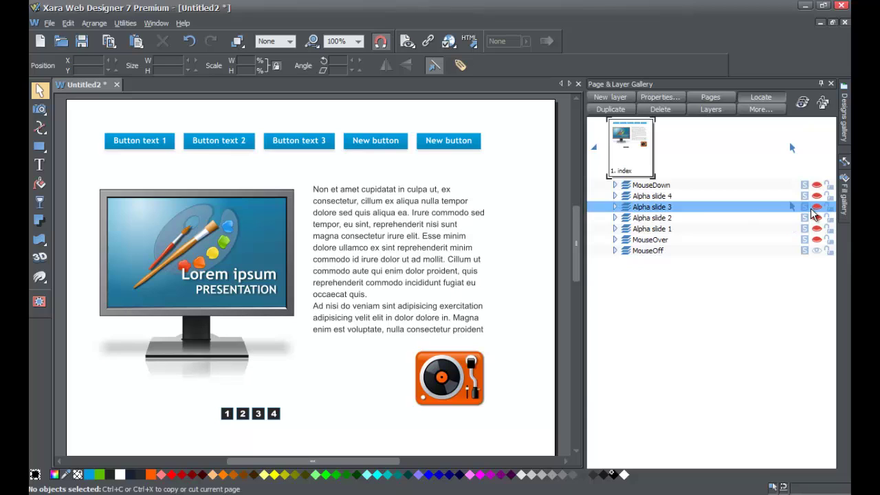
- Solo Alpha slide 3 to view the sunflower photo, then unsolo it to restore the page
click(806, 207)
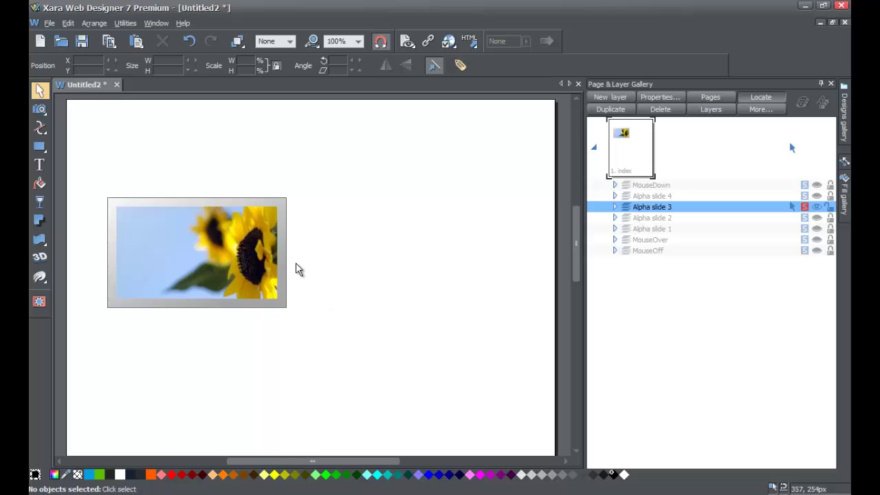
click(805, 207)
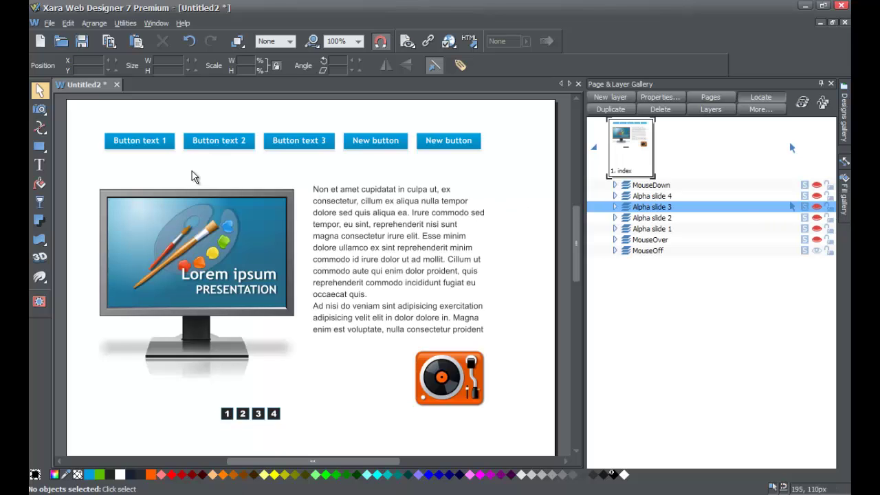
click(49, 23)
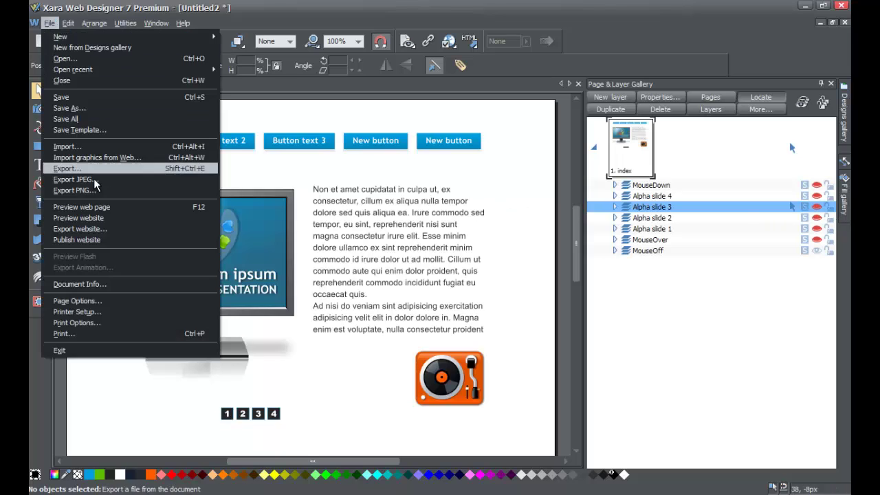
- Preview the website and step through slides 1–3, confirming the chart shows 2012 SALES
click(98, 217)
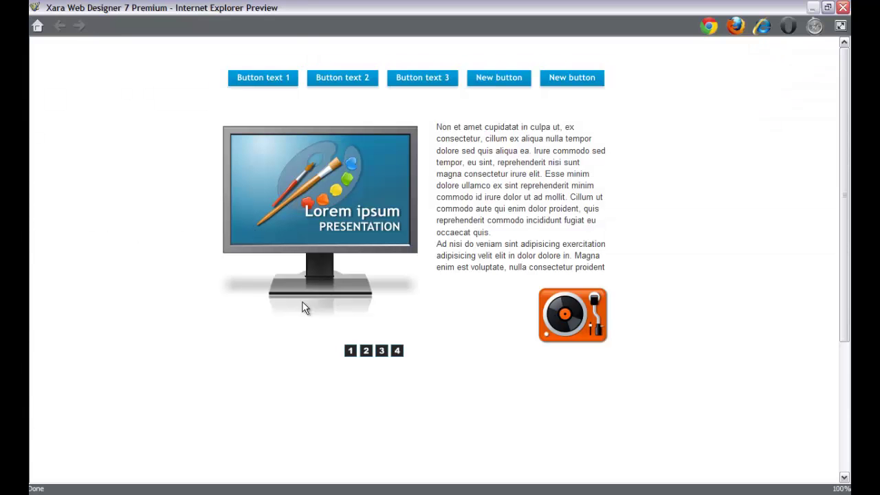
click(350, 352)
click(365, 352)
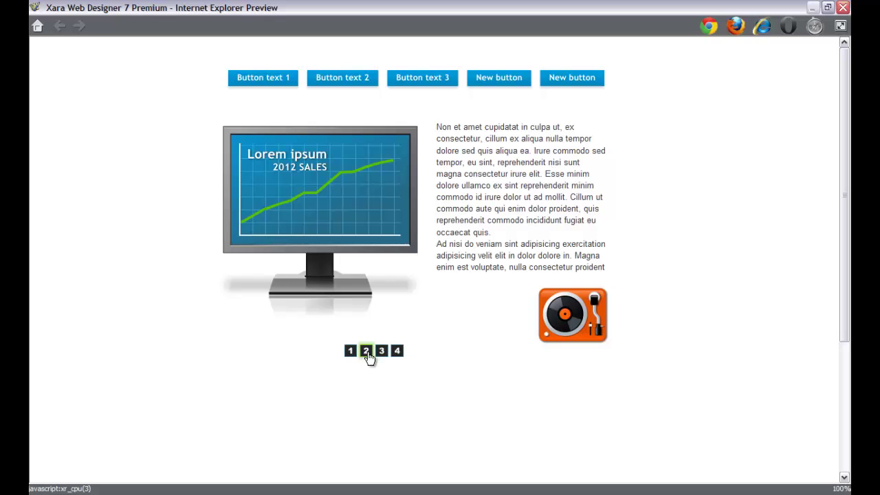
click(379, 354)
click(369, 354)
- Close the Internet Explorer preview window to return to the Untitled2 page
click(843, 8)
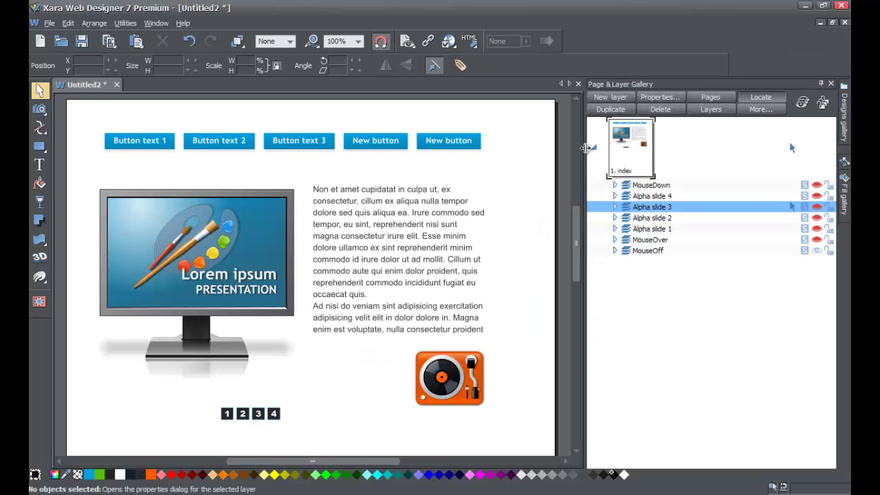